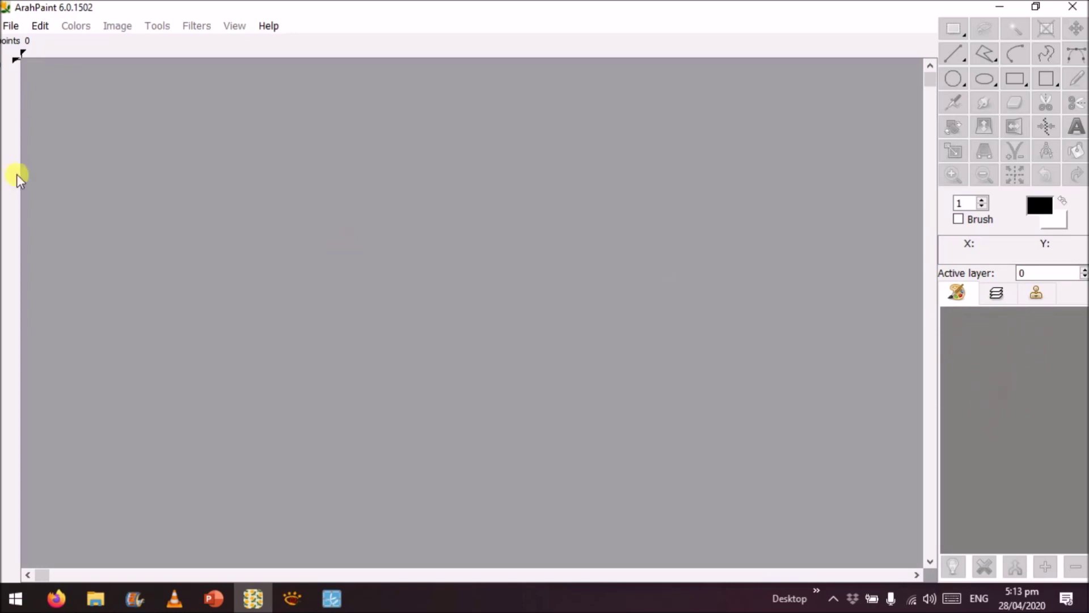
Step: Load NTU_logo.jpg (626x719) from the Desktop with File > Load picture
left_click(11, 26)
left_click(19, 32)
left_click(18, 33)
left_click(11, 25)
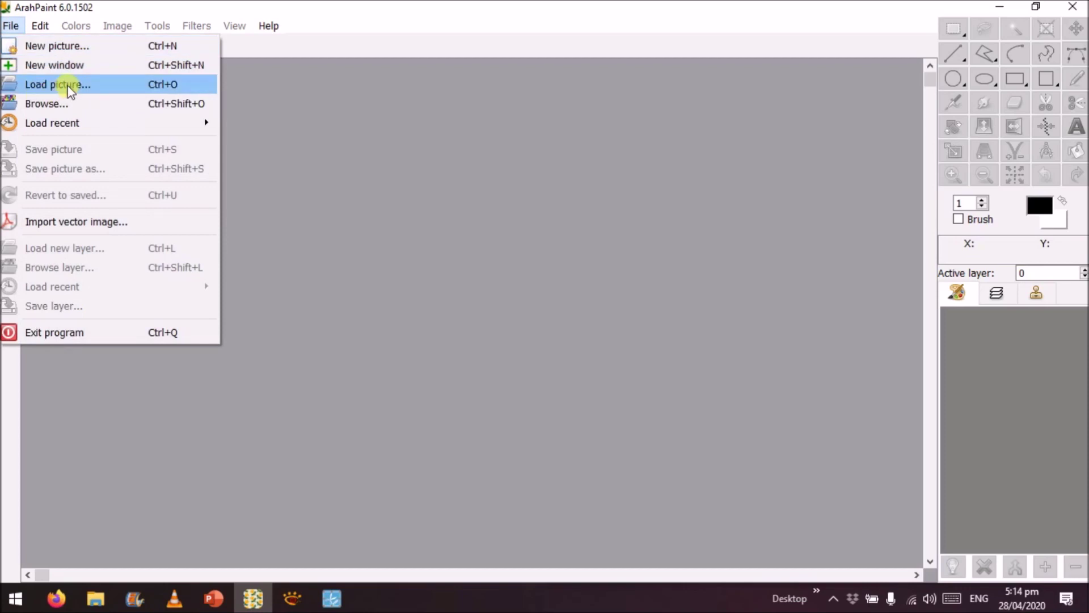
left_click(67, 85)
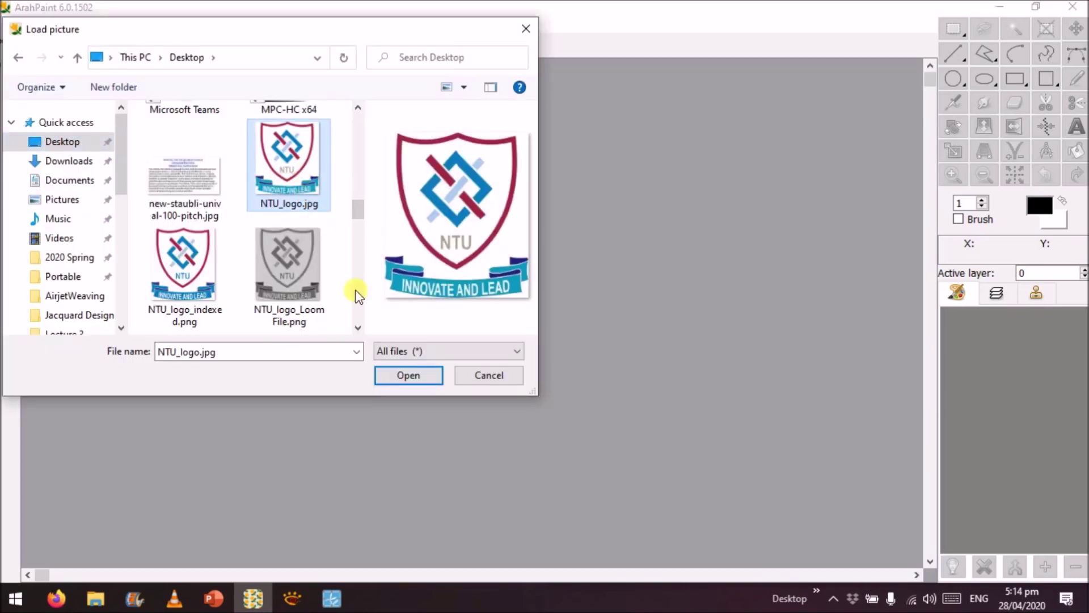
left_click(435, 377)
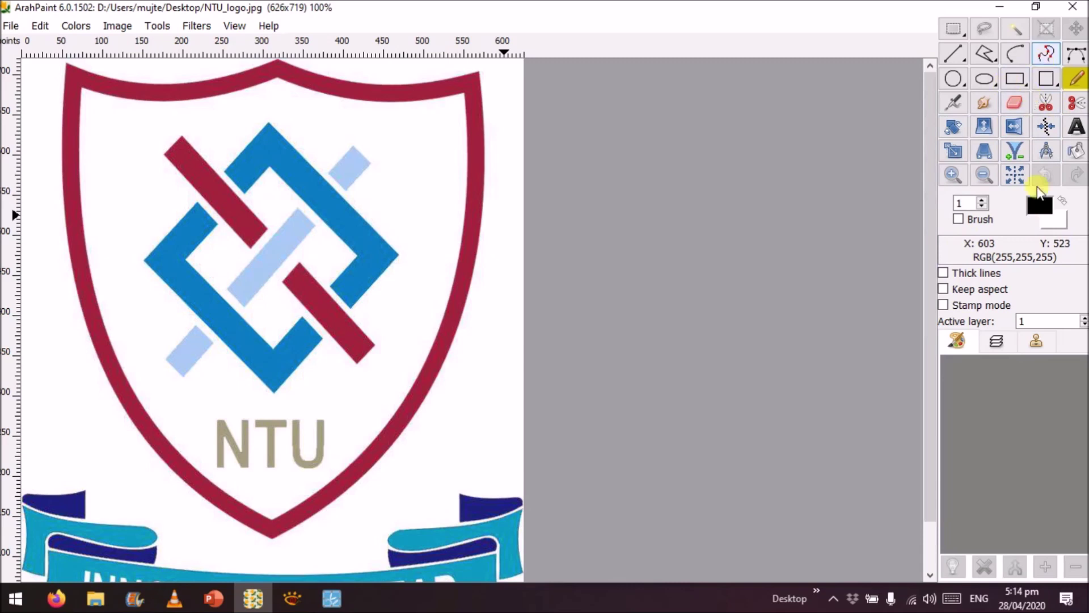
left_click(1075, 150)
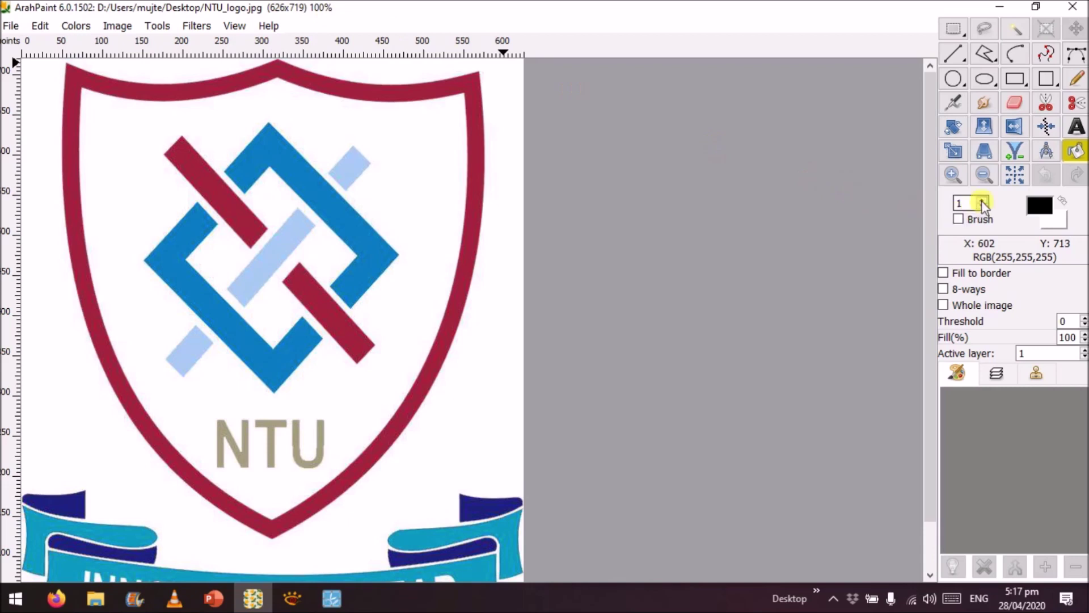
Step: Zoom out from 100% to 80% so the logo and its INNOVATE AND LEAD ribbon are visible
left_click(985, 176)
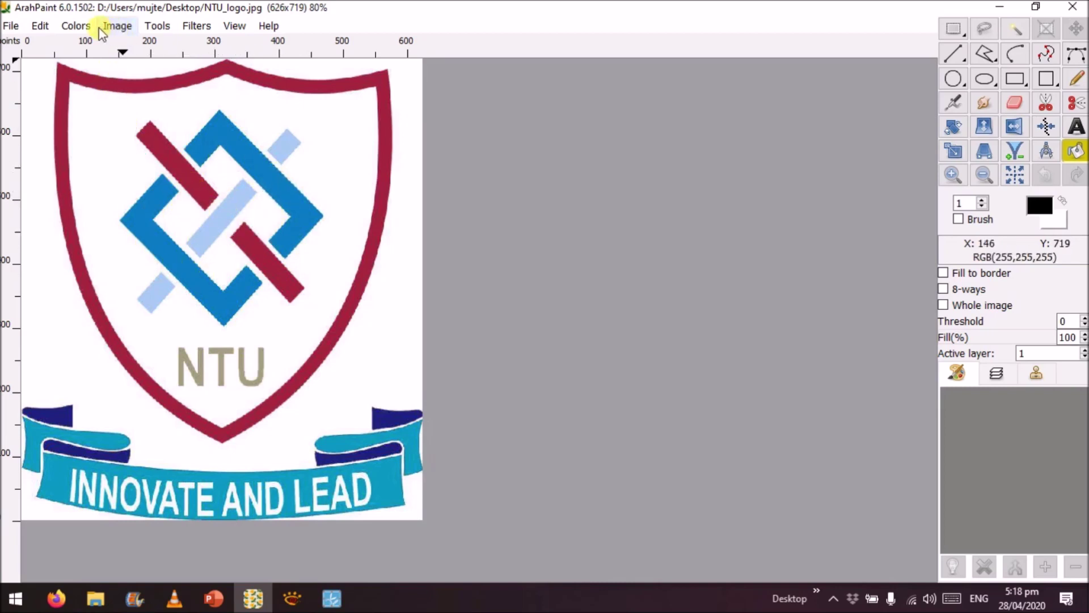
Step: In Colors > Set number of colors, replace 256 with 2 and preview the logo
left_click(78, 27)
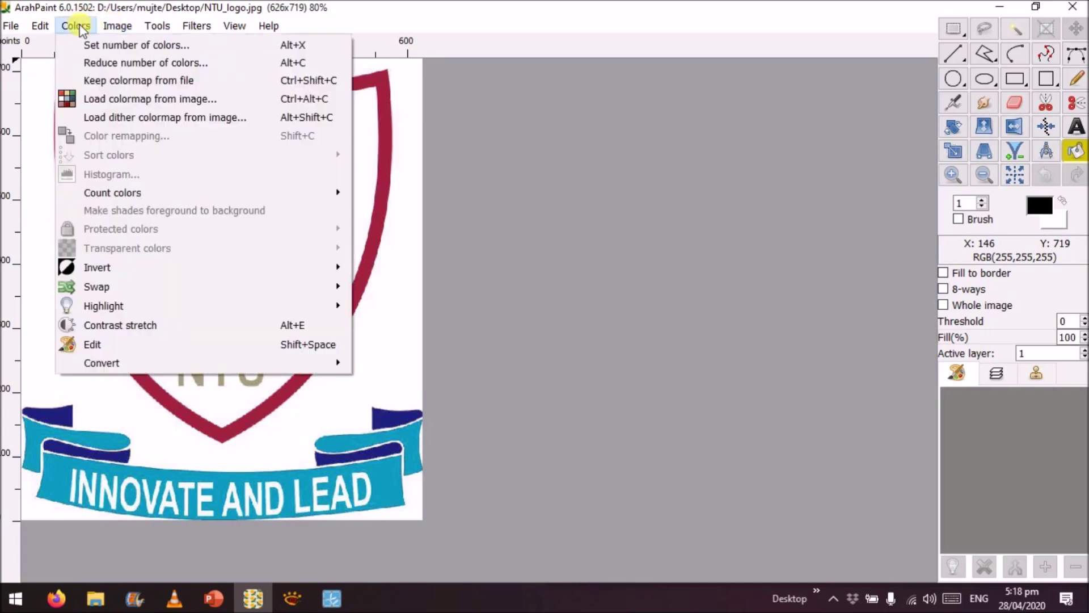
left_click(100, 46)
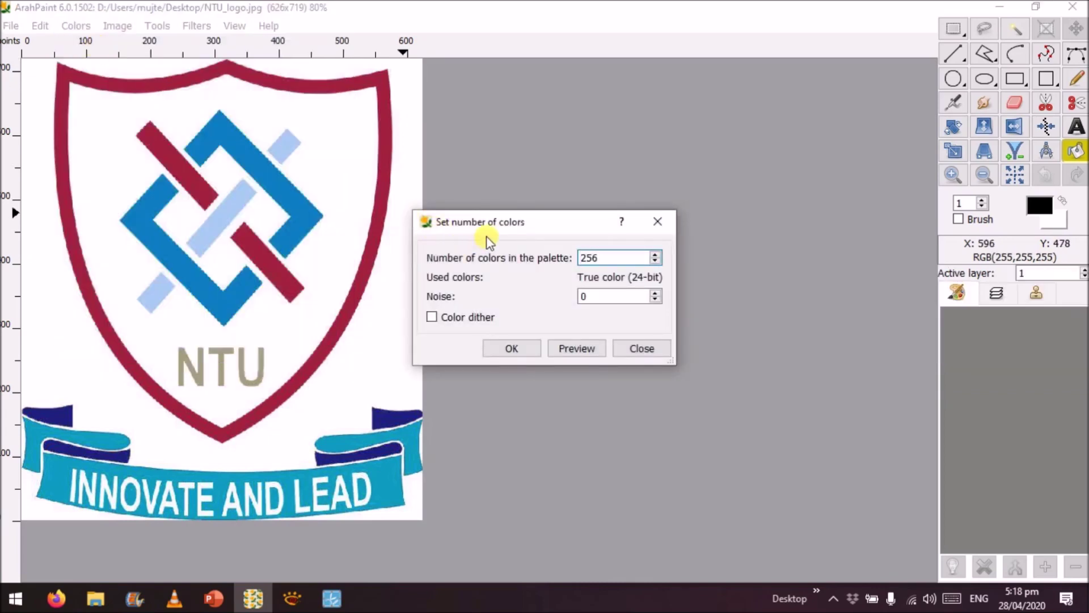
left_click_drag(534, 225, 553, 190)
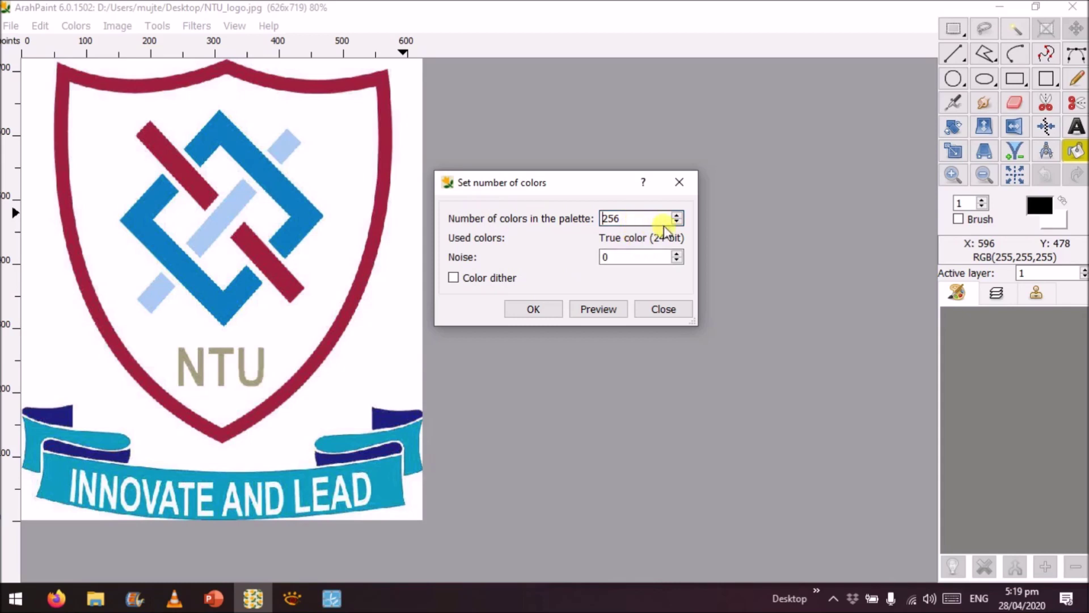
left_click_drag(649, 219, 577, 214)
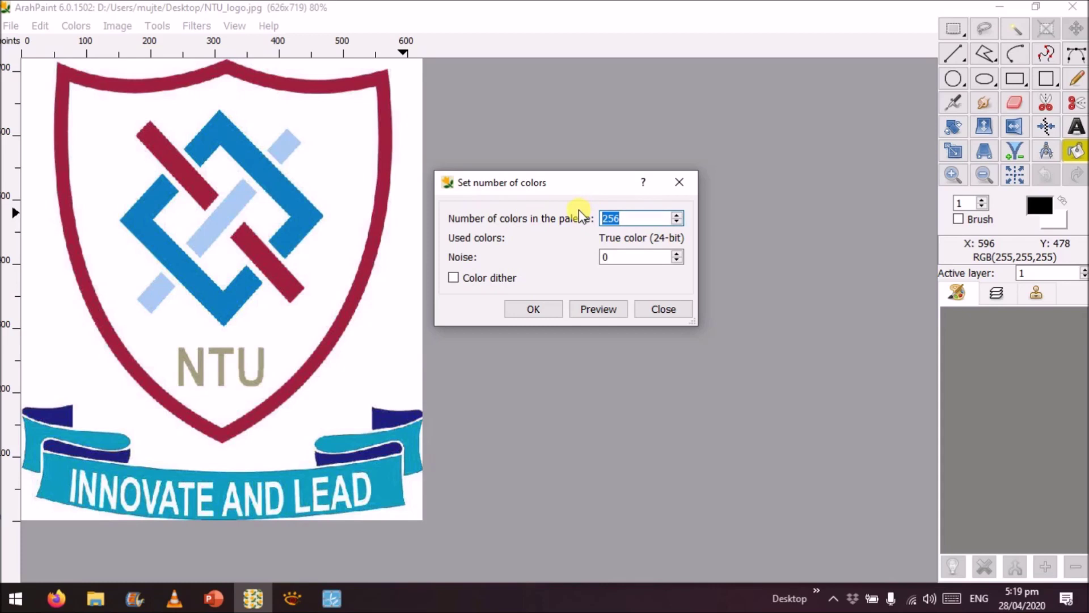
type("2")
left_click(617, 308)
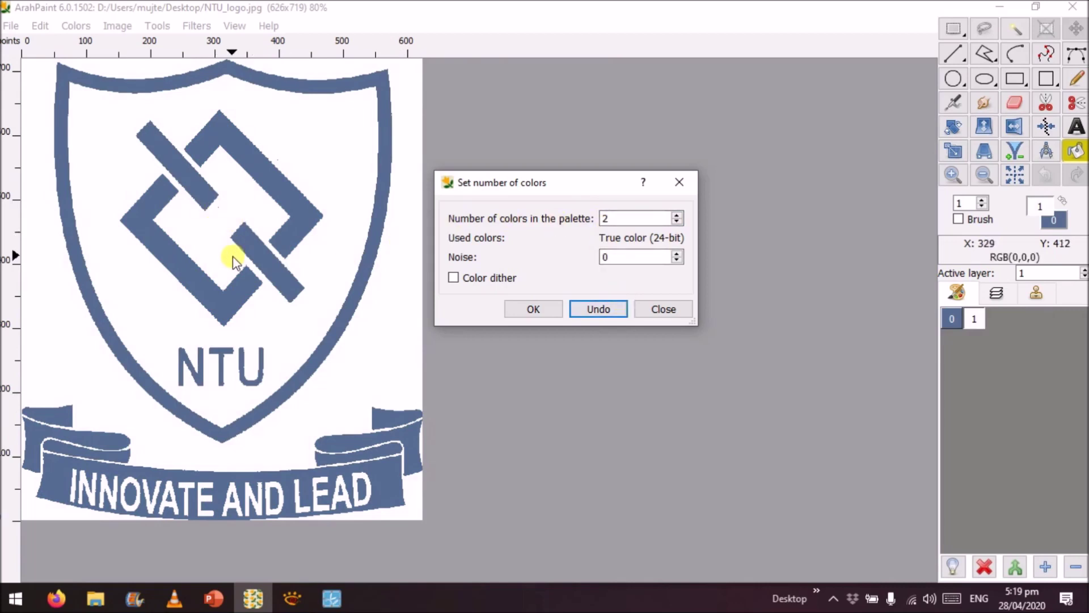
Step: Step the palette count up from 3 to 9 colours, comparing each preview
left_click(676, 215)
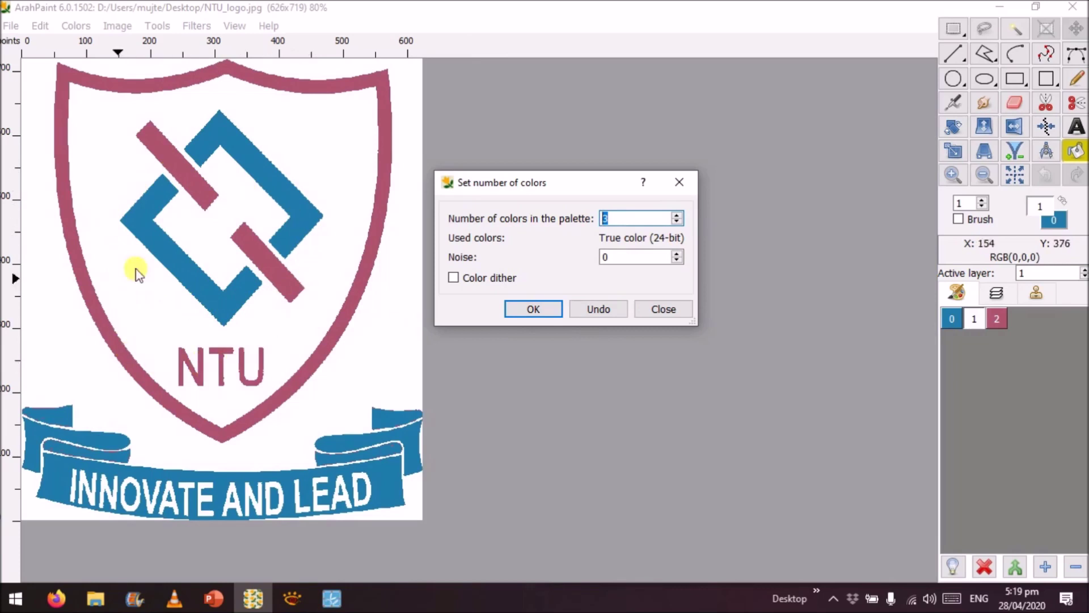
left_click(676, 215)
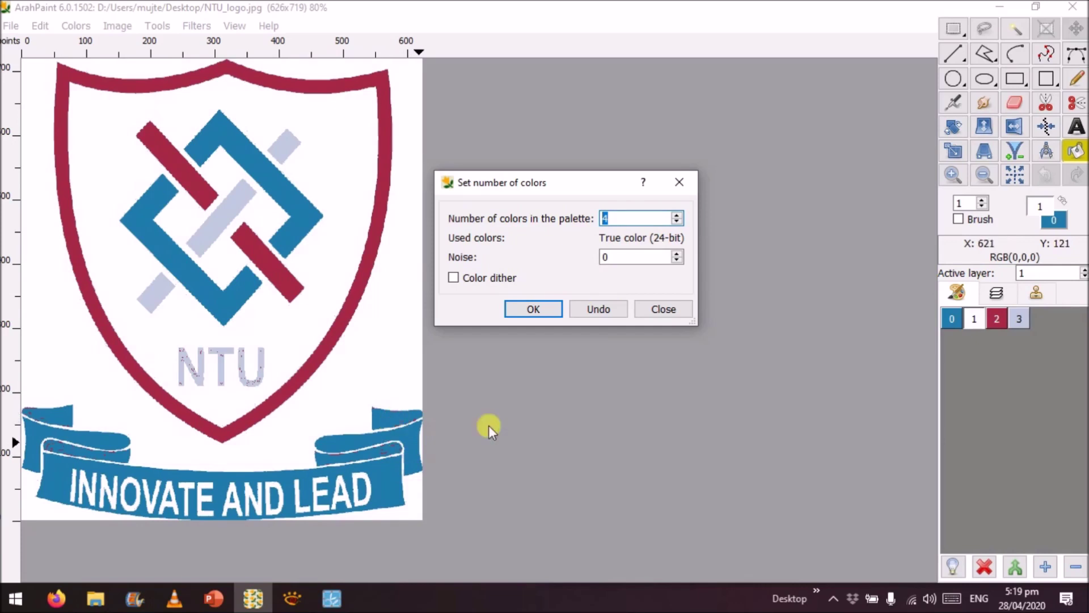
left_click(684, 216)
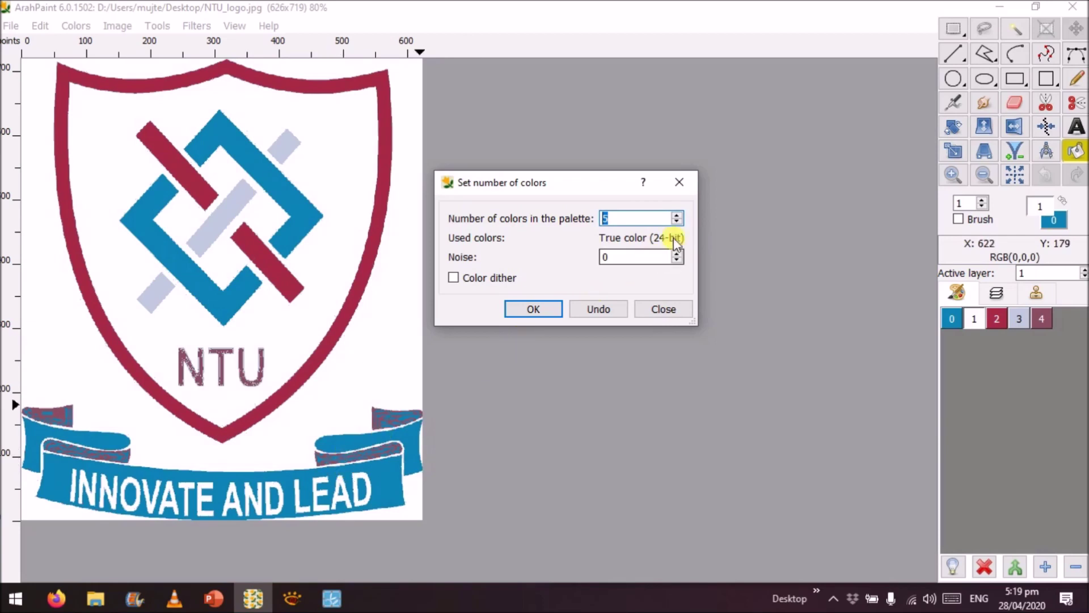
left_click(679, 214)
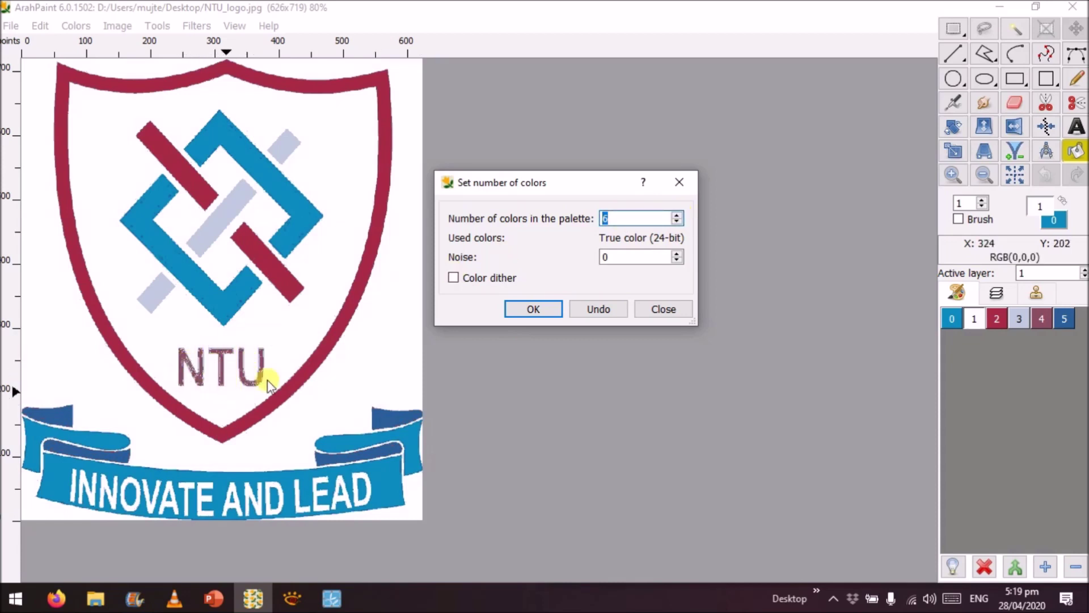
left_click(677, 217)
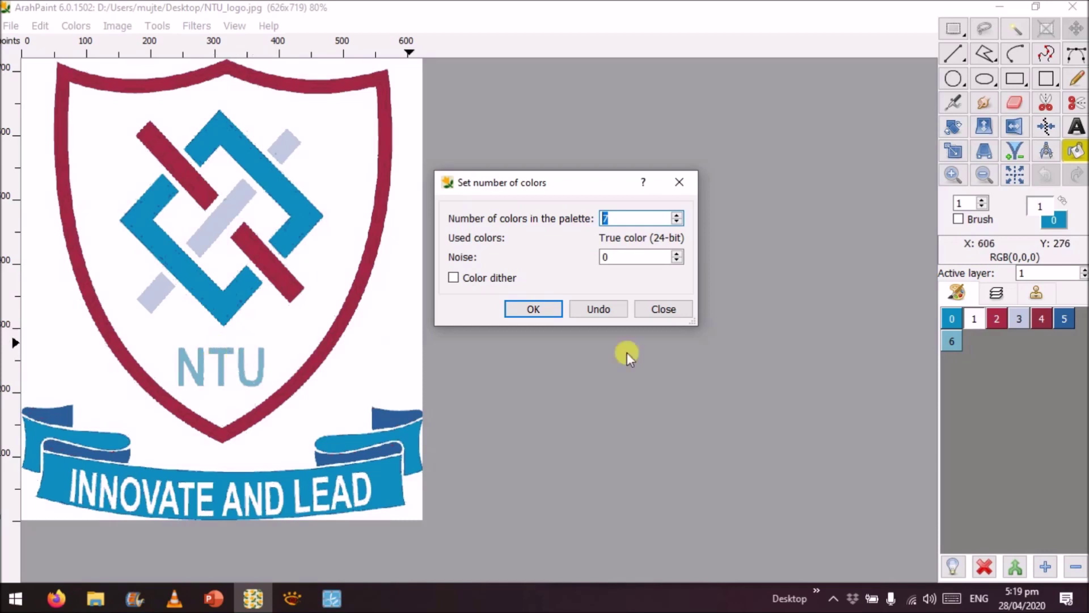
left_click(677, 216)
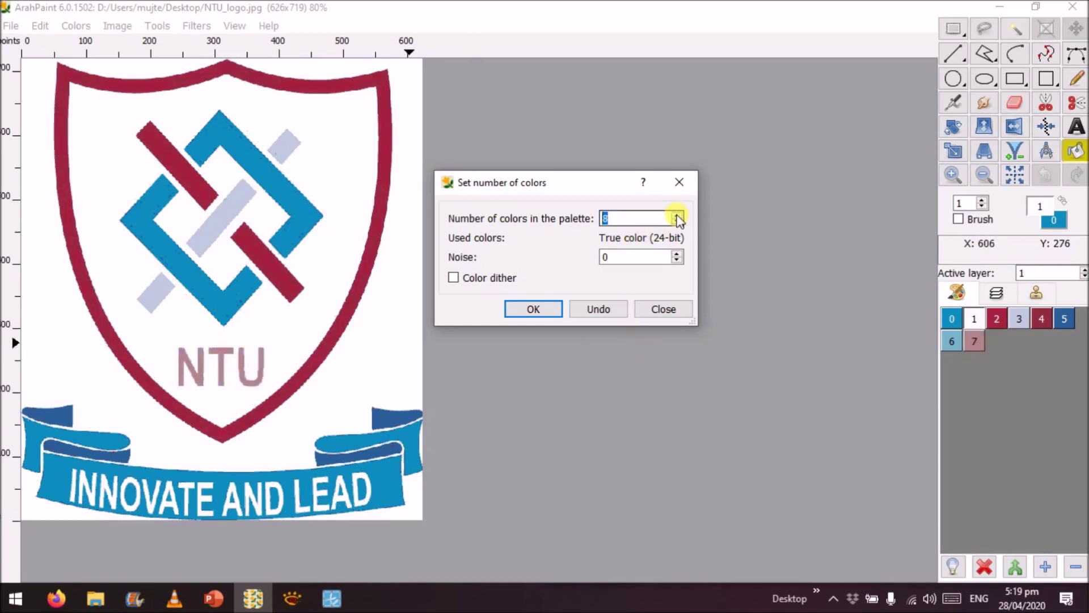
left_click(677, 221)
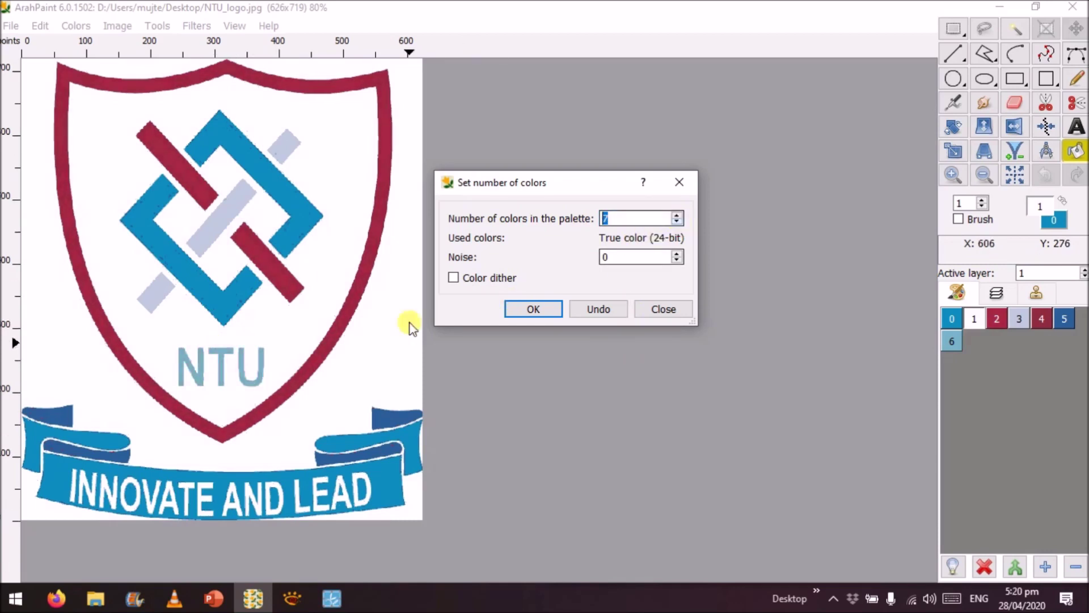
left_click(678, 216)
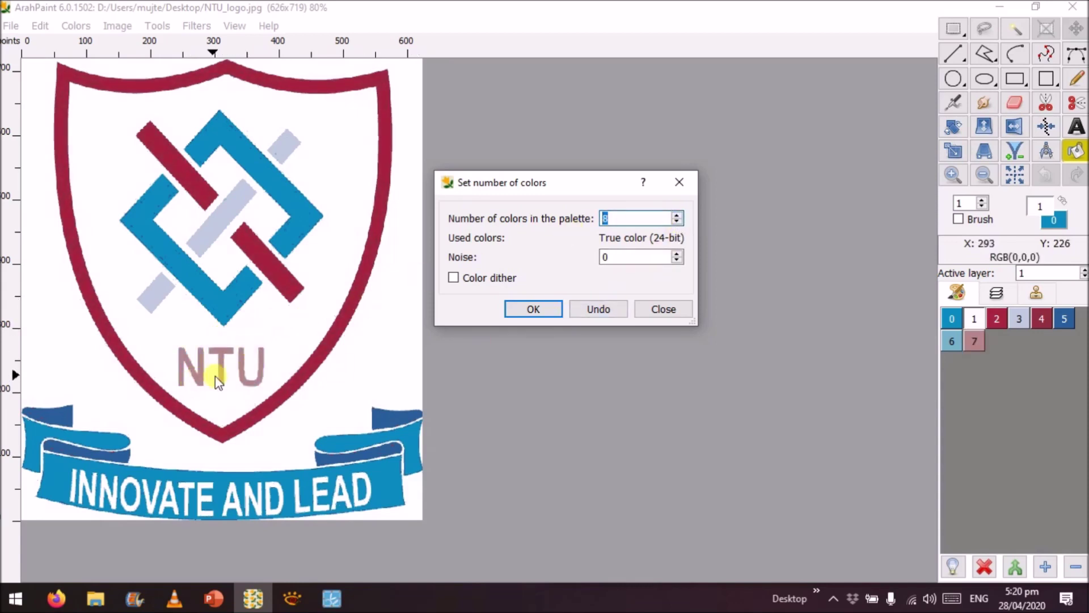
left_click(678, 216)
Step: Try palette counts up to 14, then settle the number of colours at 10
left_click(677, 216)
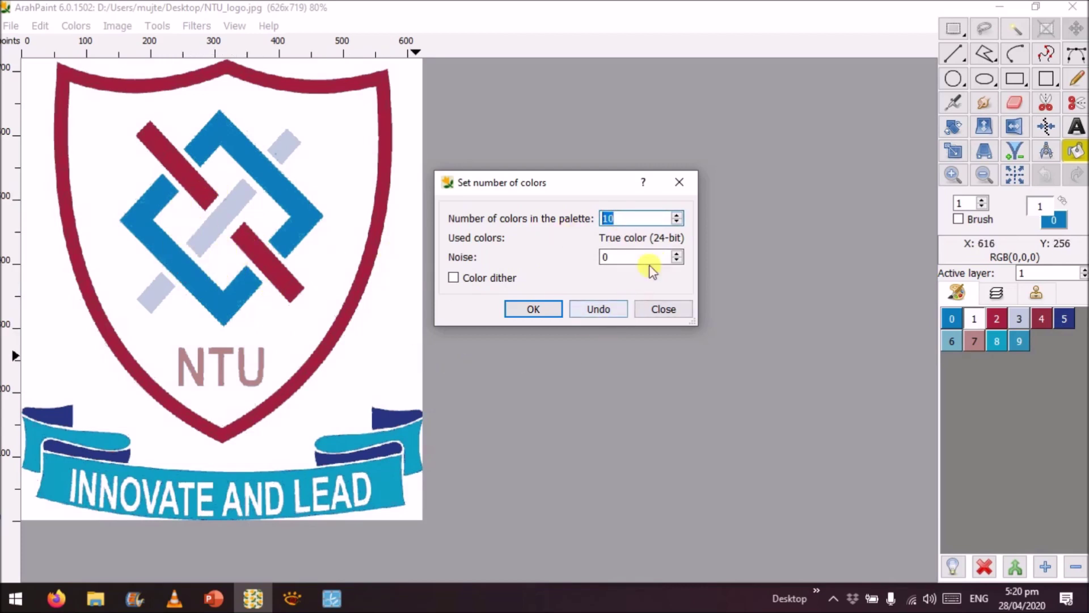
left_click(678, 215)
left_click(678, 215)
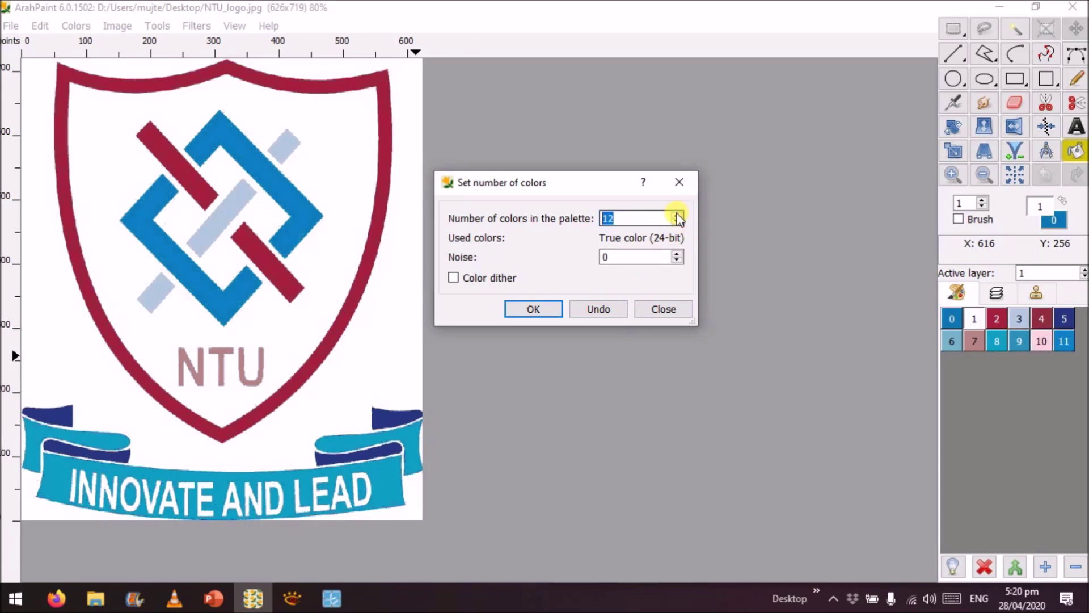
left_click(678, 215)
left_click(678, 222)
left_click(677, 222)
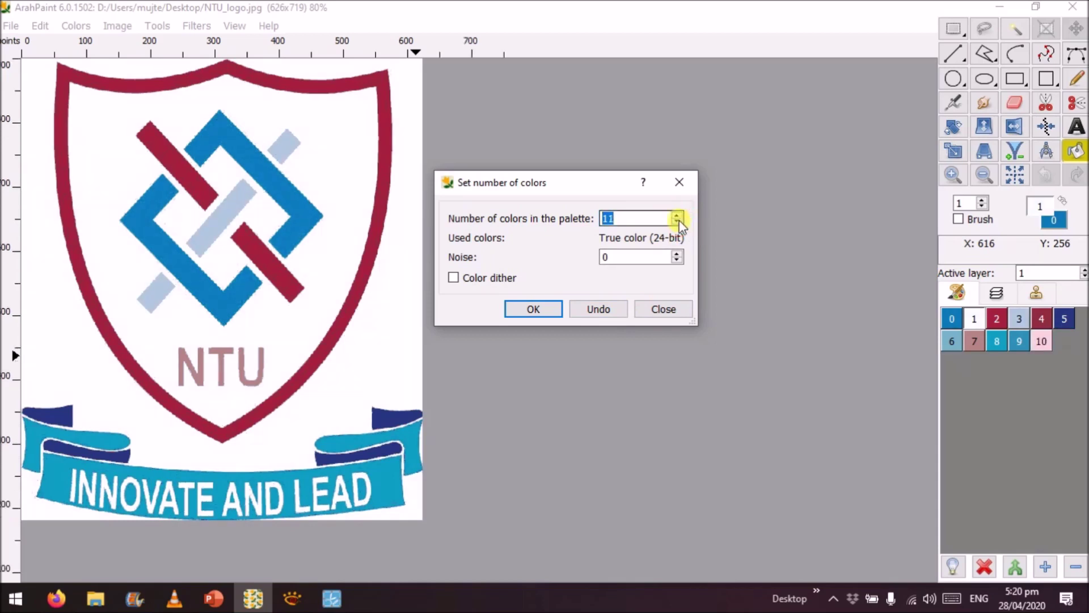
left_click(677, 222)
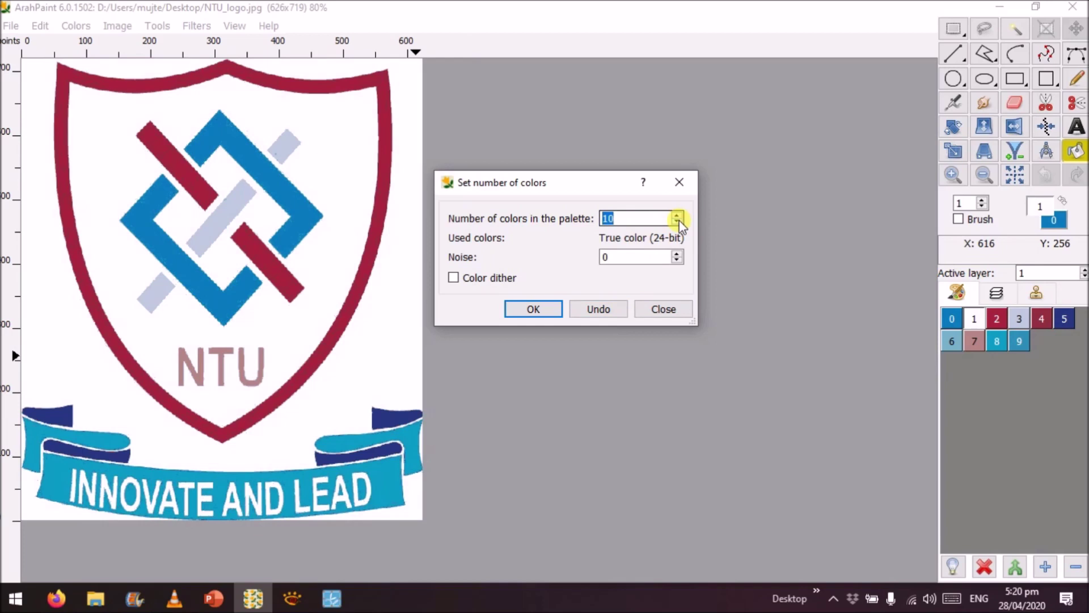
left_click(678, 215)
left_click(678, 214)
left_click(677, 215)
left_click(678, 215)
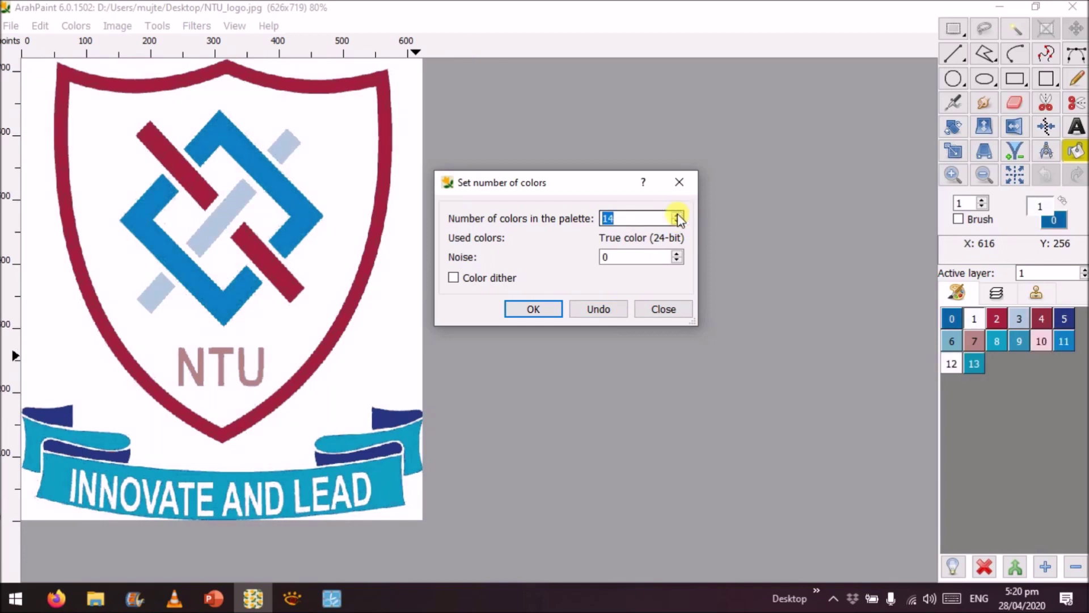
left_click(678, 222)
left_click(678, 222)
left_click(678, 222)
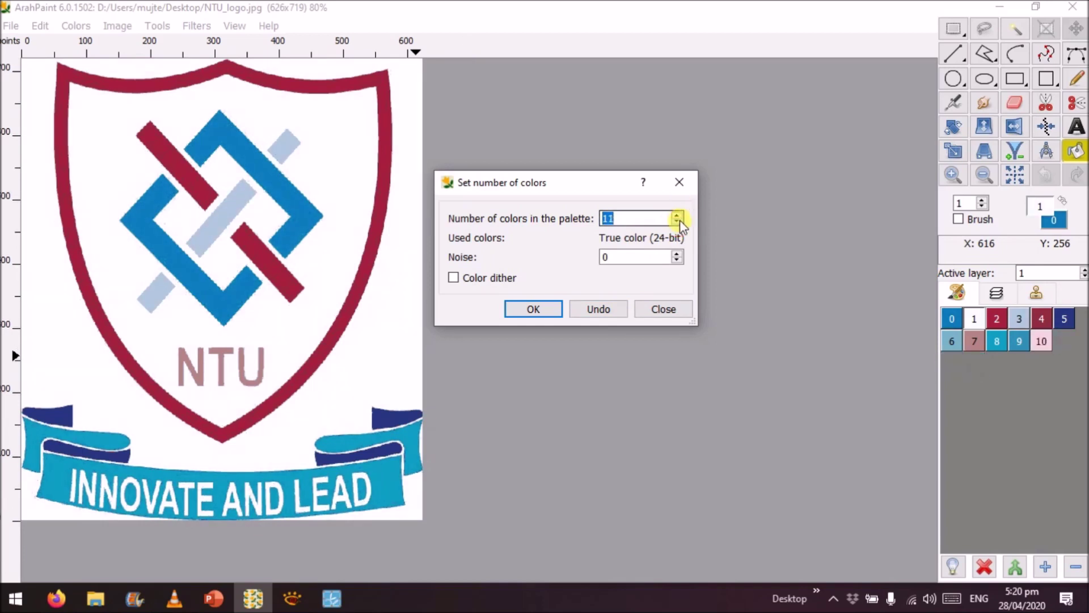
left_click(678, 222)
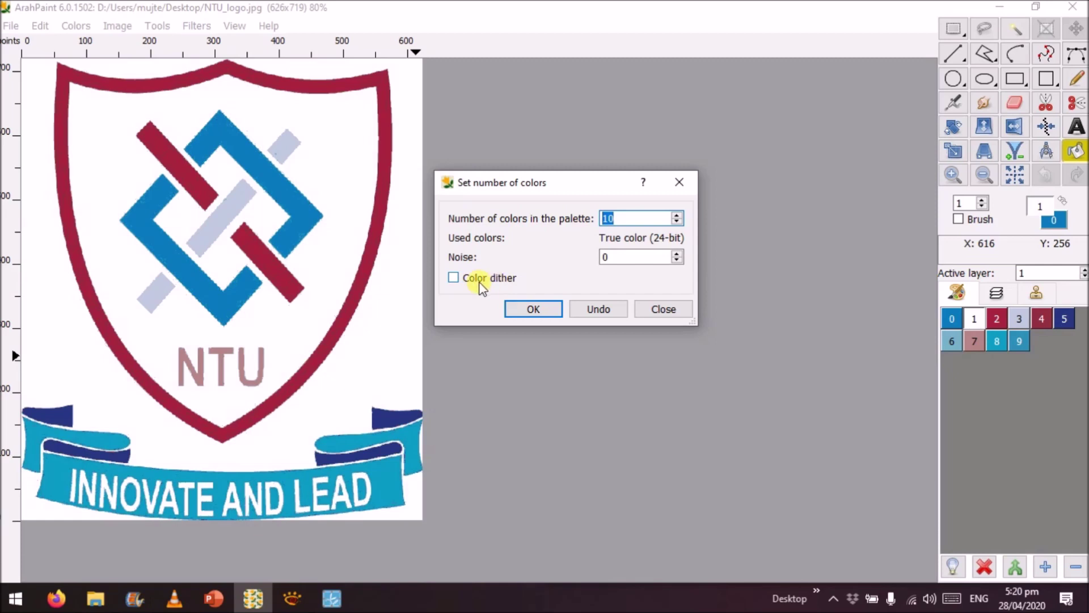
Step: Leave colour dither off and noise at 0, then apply the 10-colour reduction
left_click(453, 278)
left_click(454, 277)
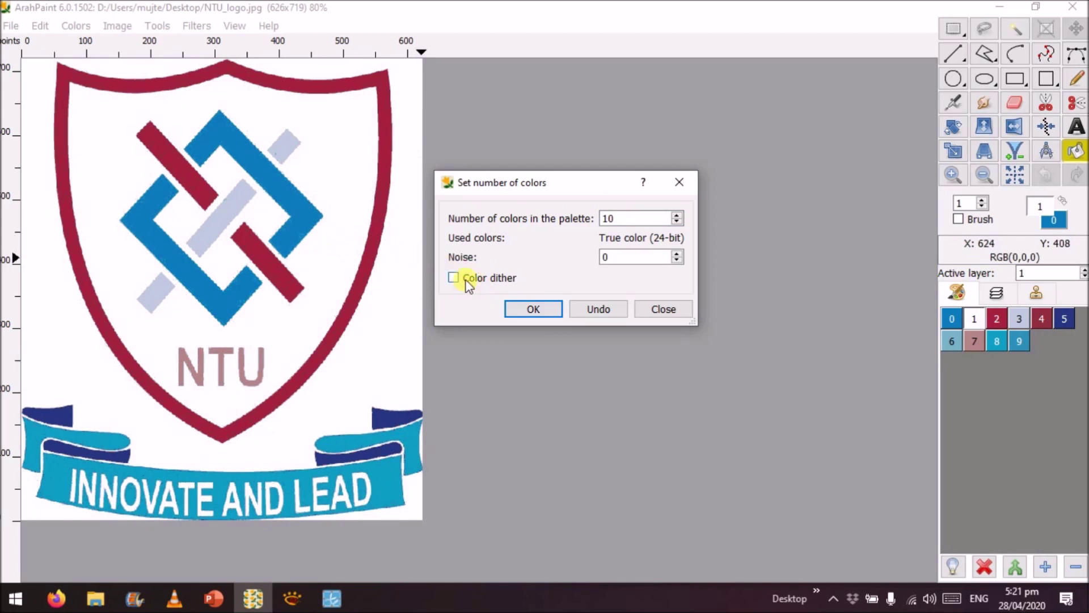
left_click(469, 284)
left_click(469, 282)
left_click(615, 260)
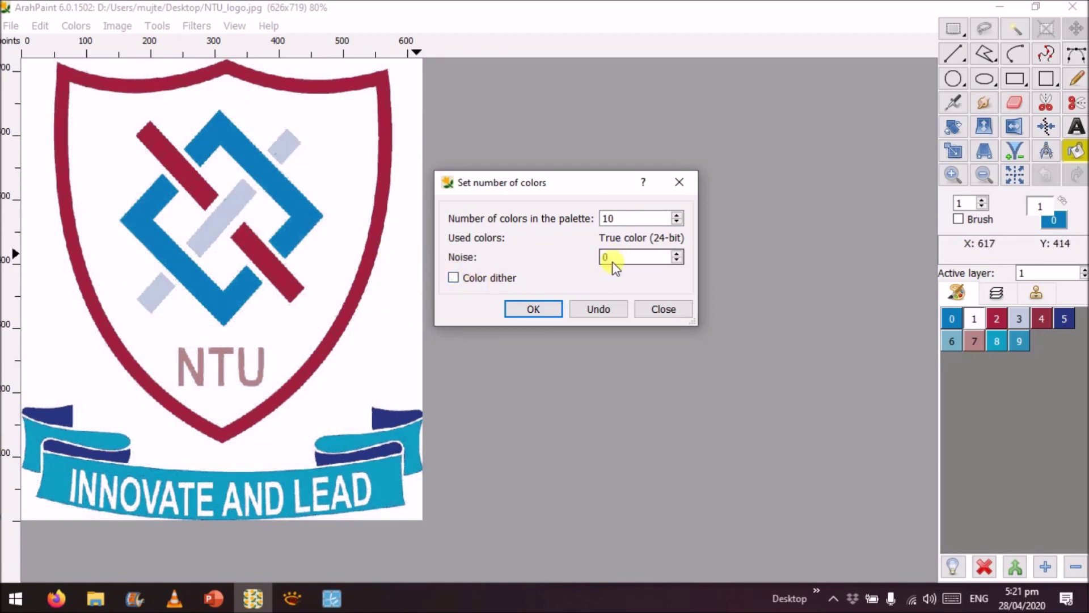
left_click(676, 253)
left_click(676, 253)
left_click(677, 253)
left_click(676, 253)
left_click(678, 261)
left_click(678, 261)
left_click(678, 260)
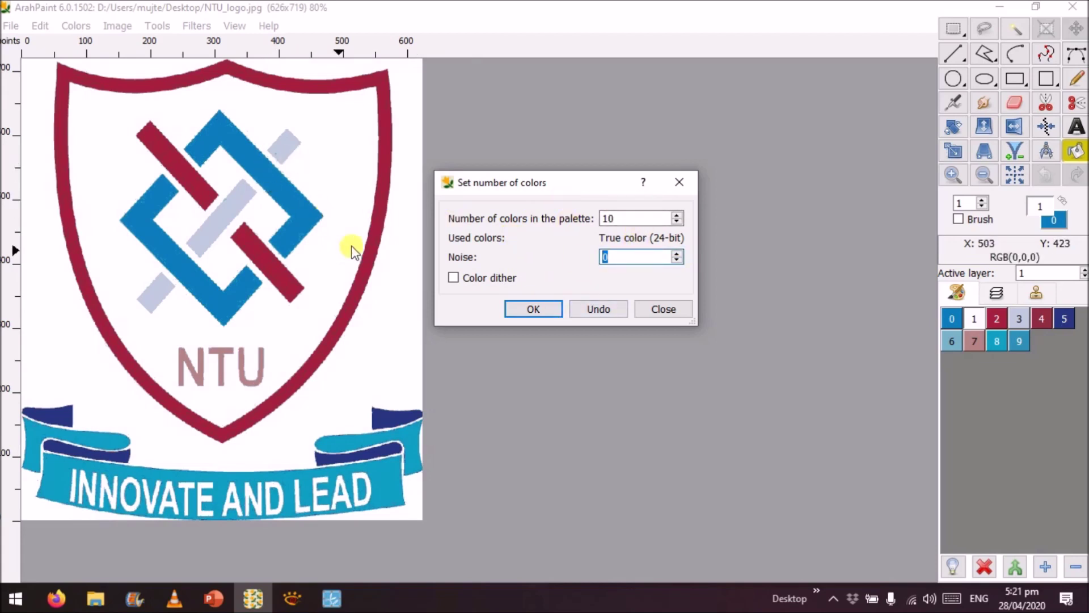
left_click(533, 311)
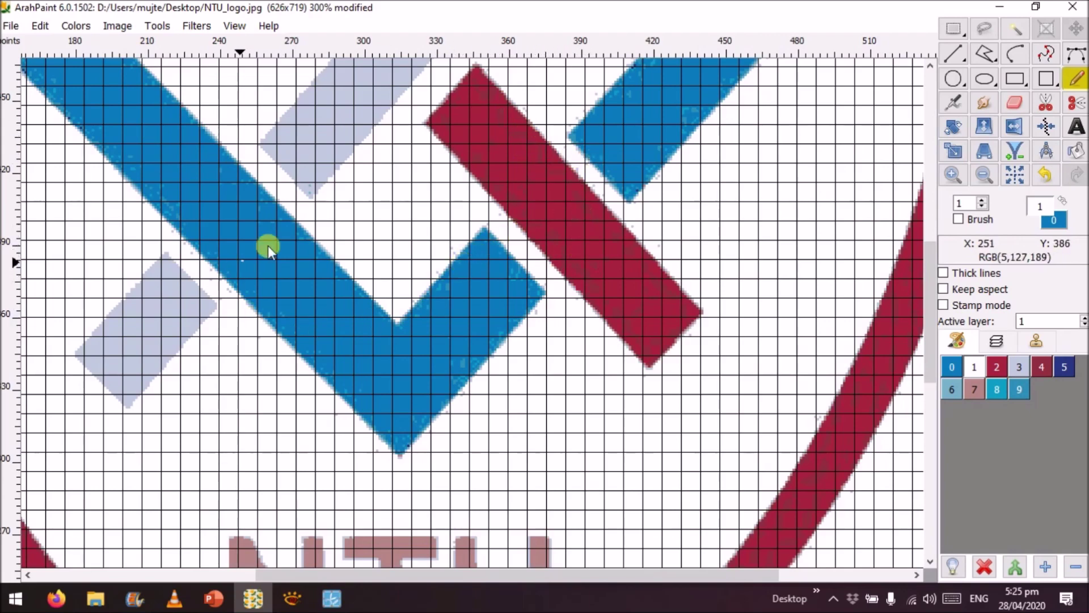
Step: Scroll up to the top bars and add one white pixel on the blue bar's peak
left_click_drag(934, 373, 902, 259)
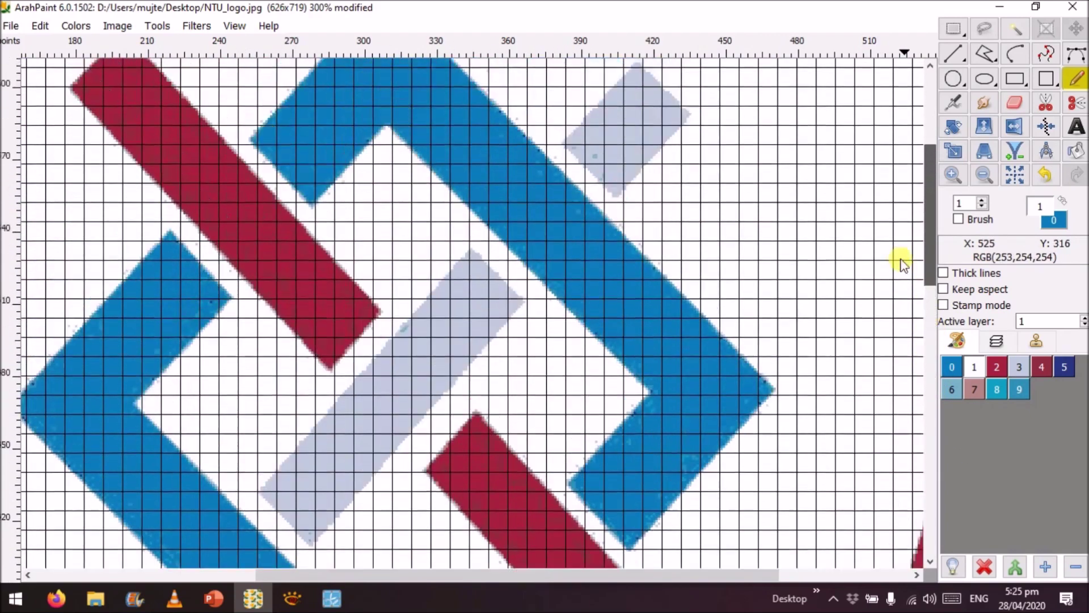
scroll(901, 260, "up", 3)
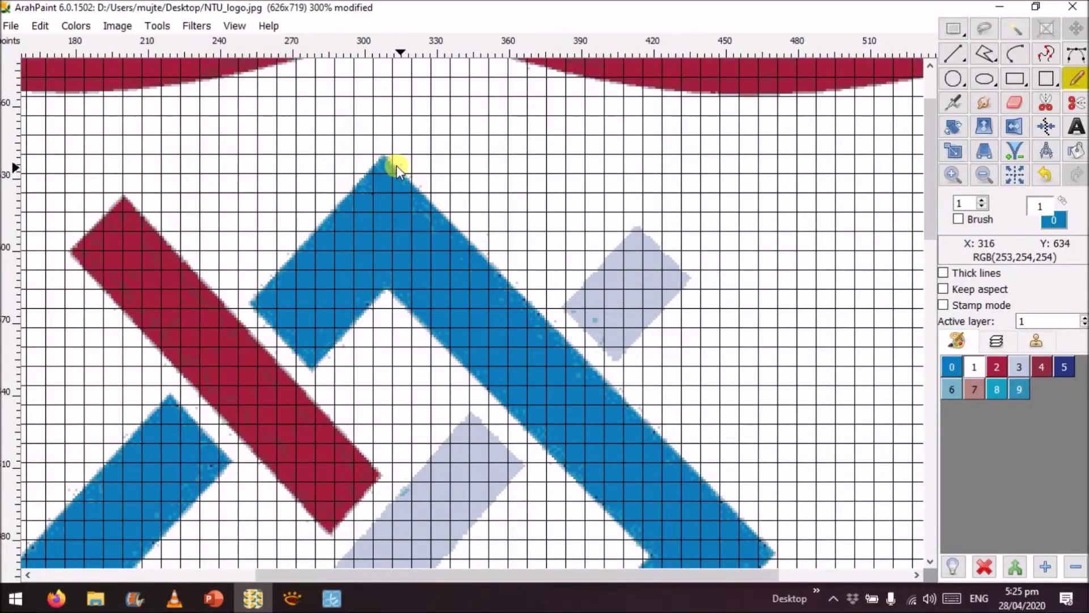
left_click(439, 299)
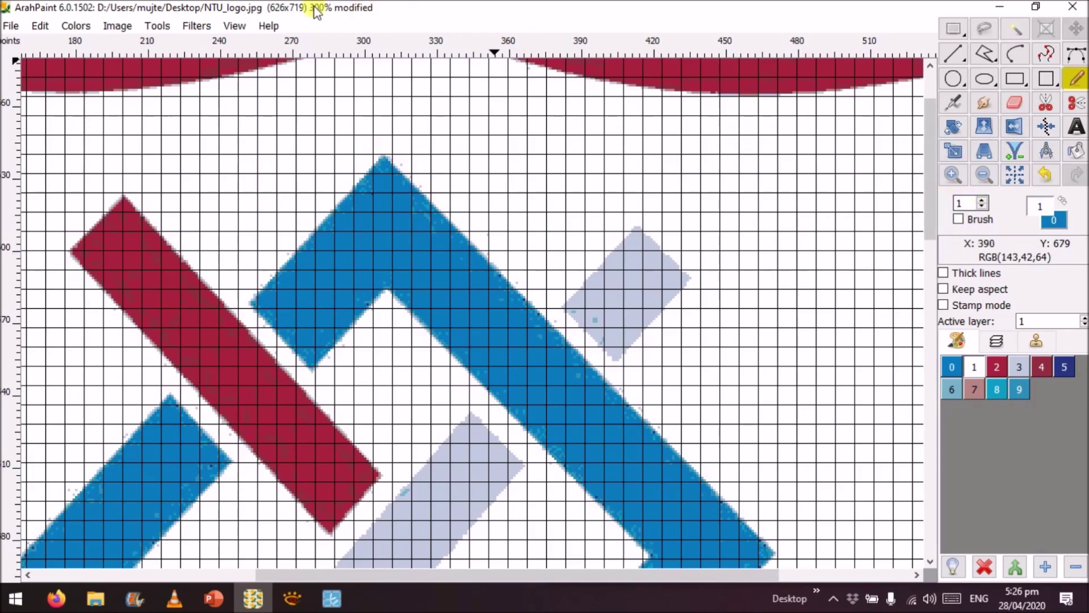
Step: Apply the Averaging filter, then Despeckle > All to the whole image
left_click(199, 23)
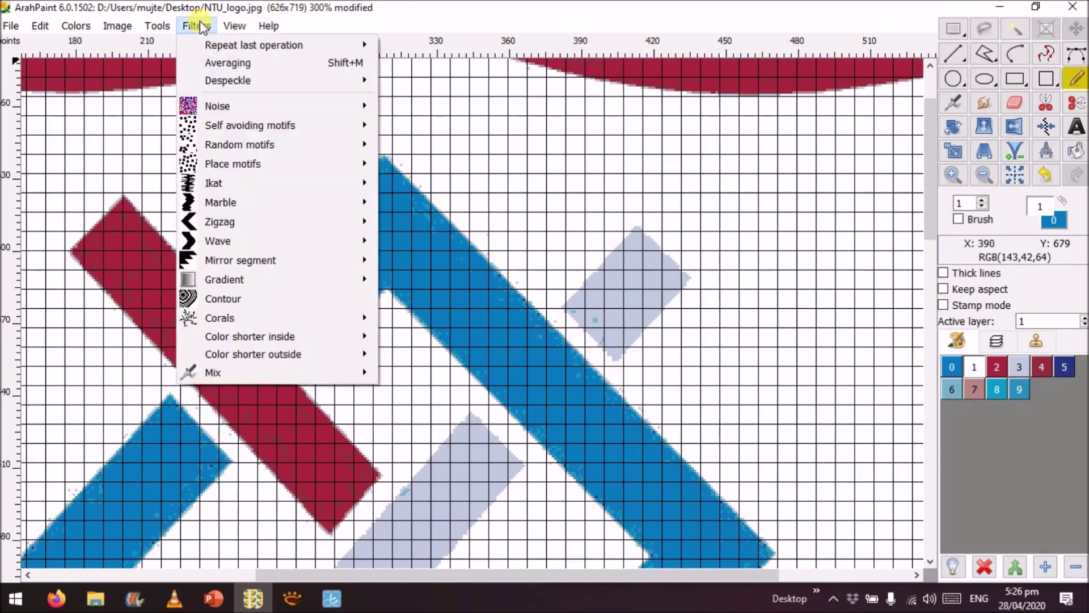
left_click(220, 67)
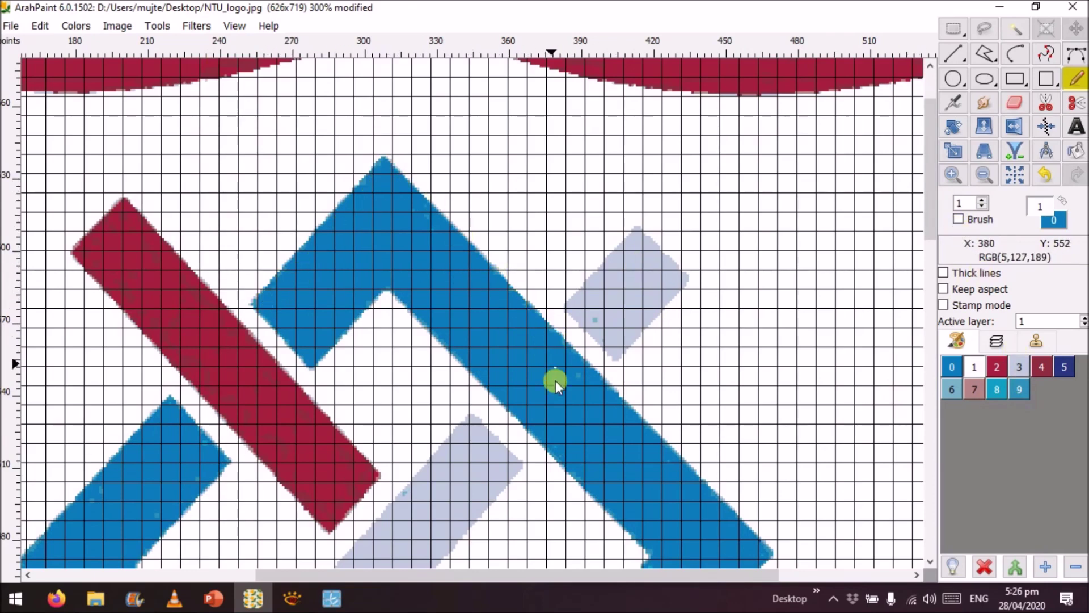
scroll(527, 382, "down", 3)
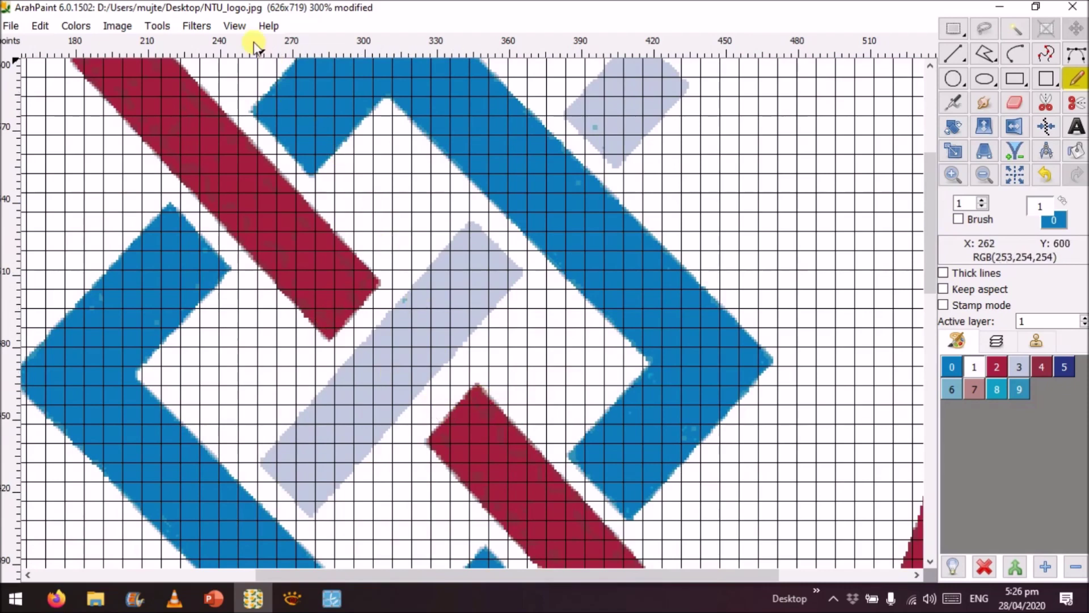
left_click(198, 28)
mouse_move(357, 80)
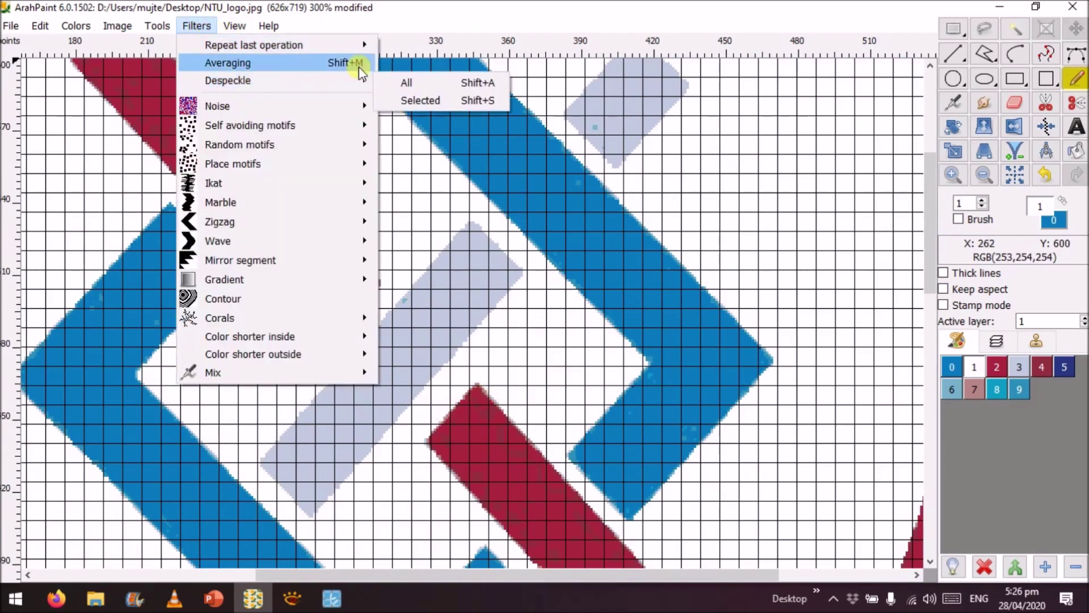
left_click(400, 80)
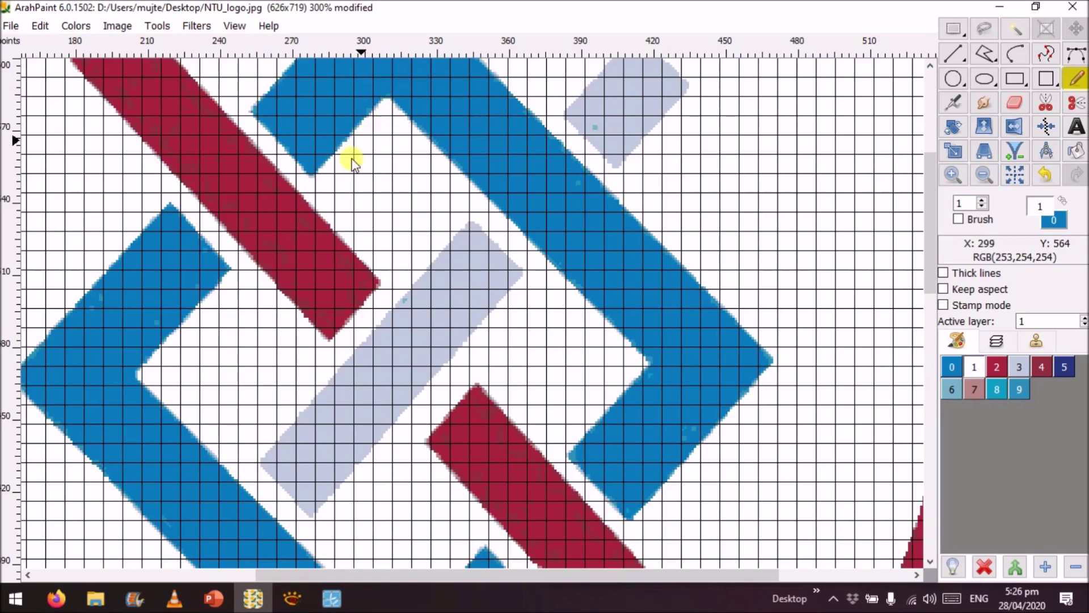
Step: Inspect the lower logo and undo an accidental white pixel in the red V with Ctrl+Z
scroll(668, 334, "down", 3)
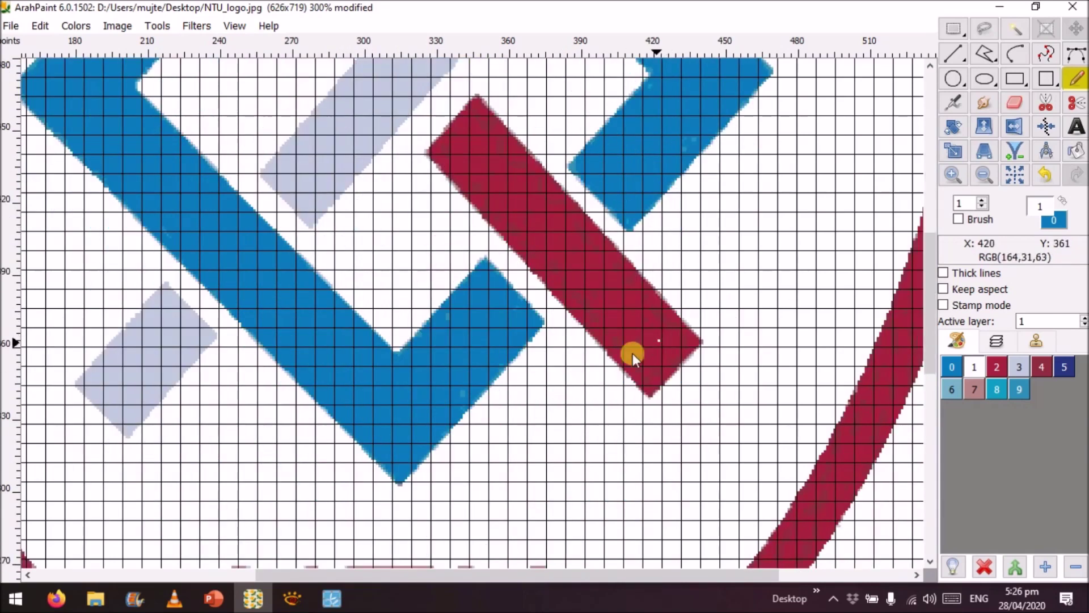
scroll(507, 349, "down", 1)
scroll(508, 349, "down", 1)
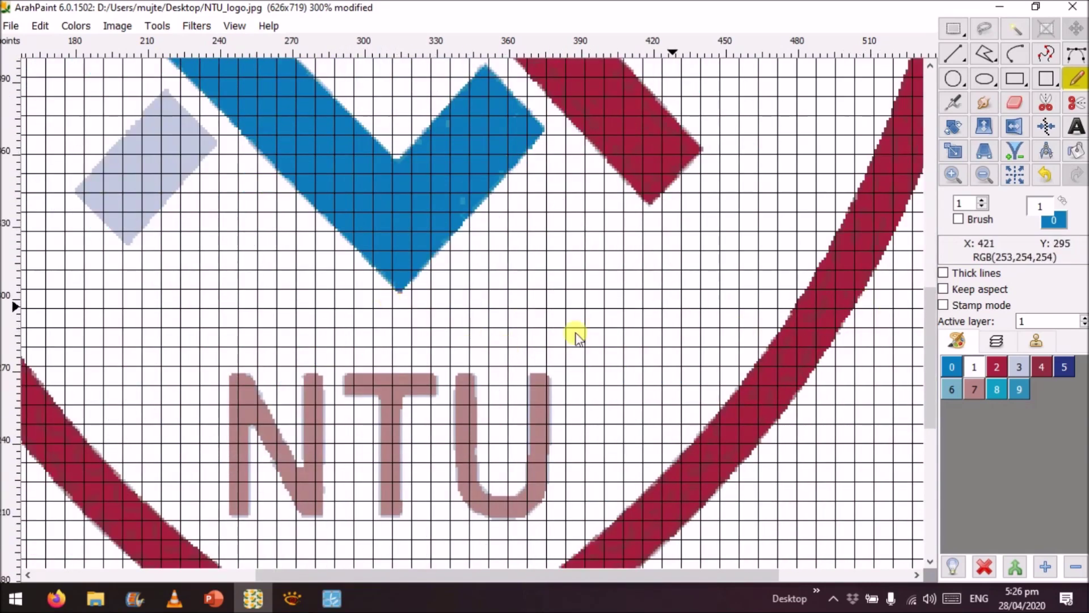
scroll(606, 389, "down", 3)
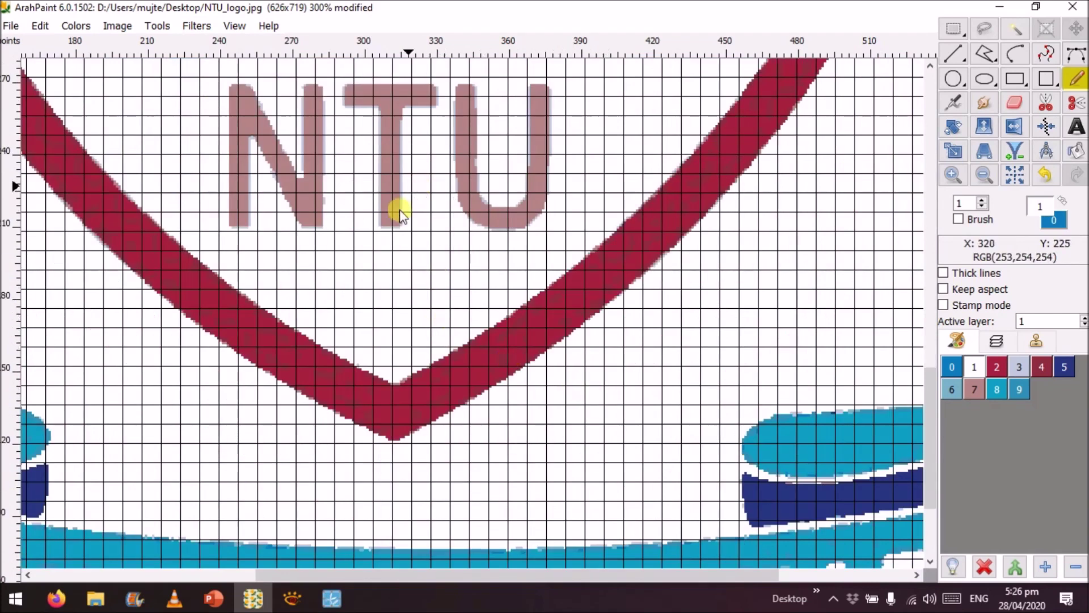
left_click(498, 355)
scroll(497, 357, "down", 2)
scroll(497, 357, "up", 2)
key("ctrl+z")
scroll(497, 356, "down", 2)
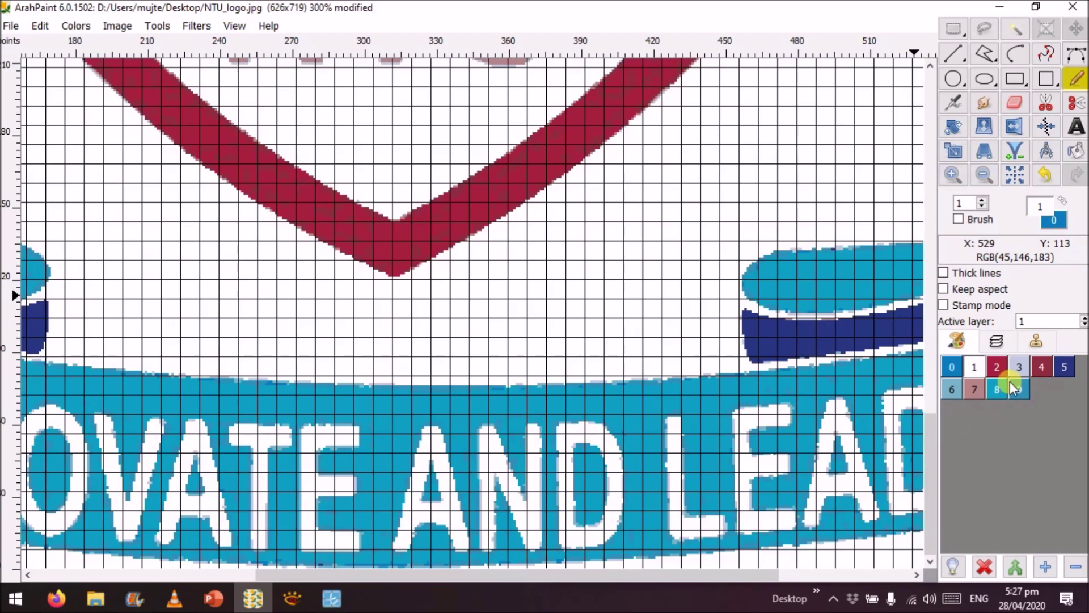
Step: Merge red colour 2 into colour 4 and recolour the pinkish NTU letters to grey-blue colour 3
left_click(998, 368)
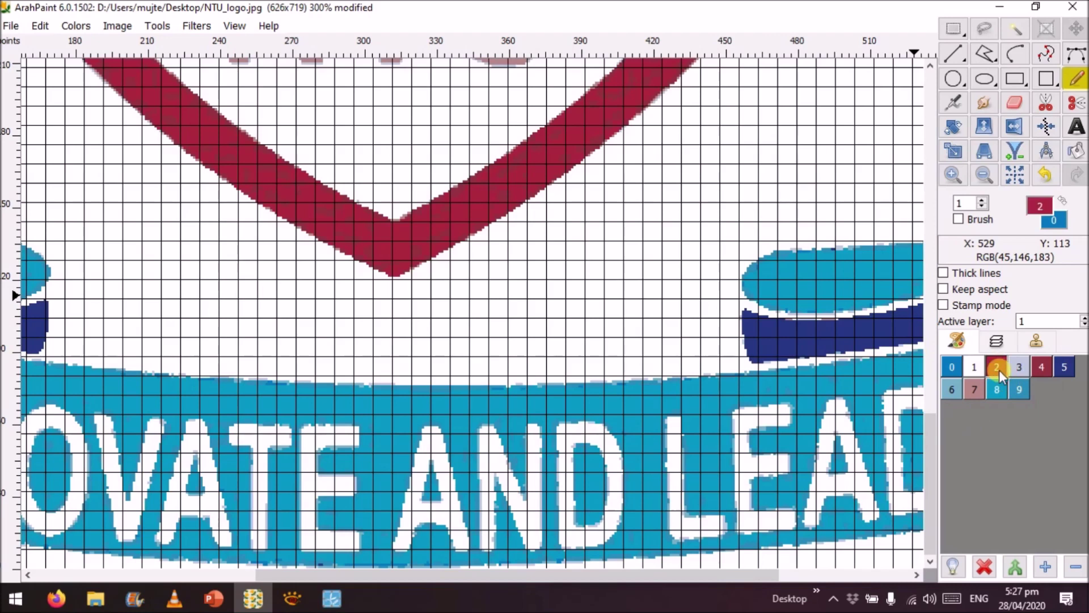
left_click(1042, 367)
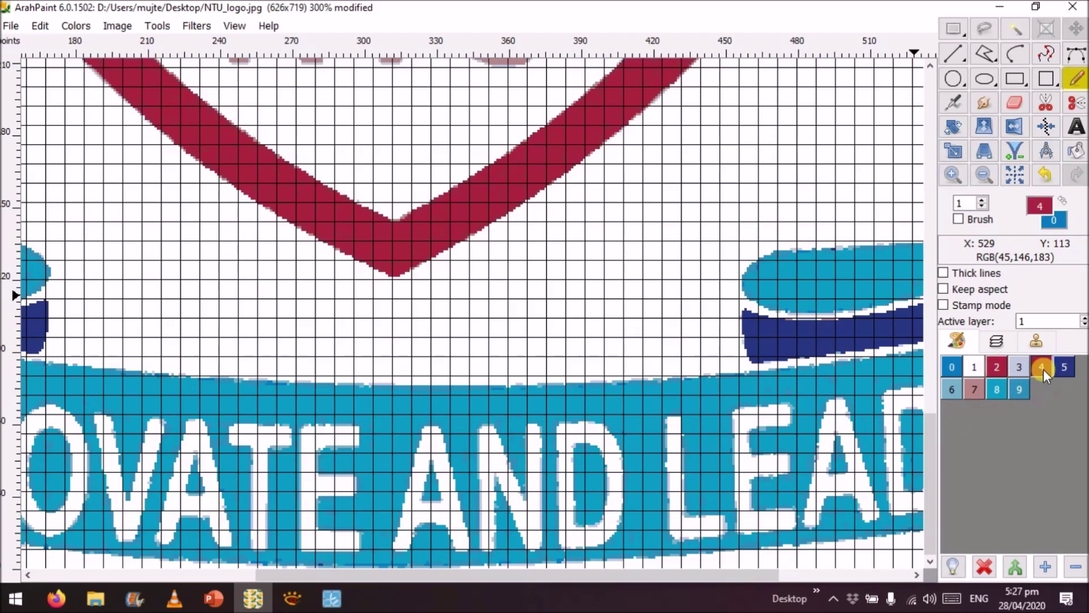
left_click(546, 153)
scroll(578, 240, "up", 3)
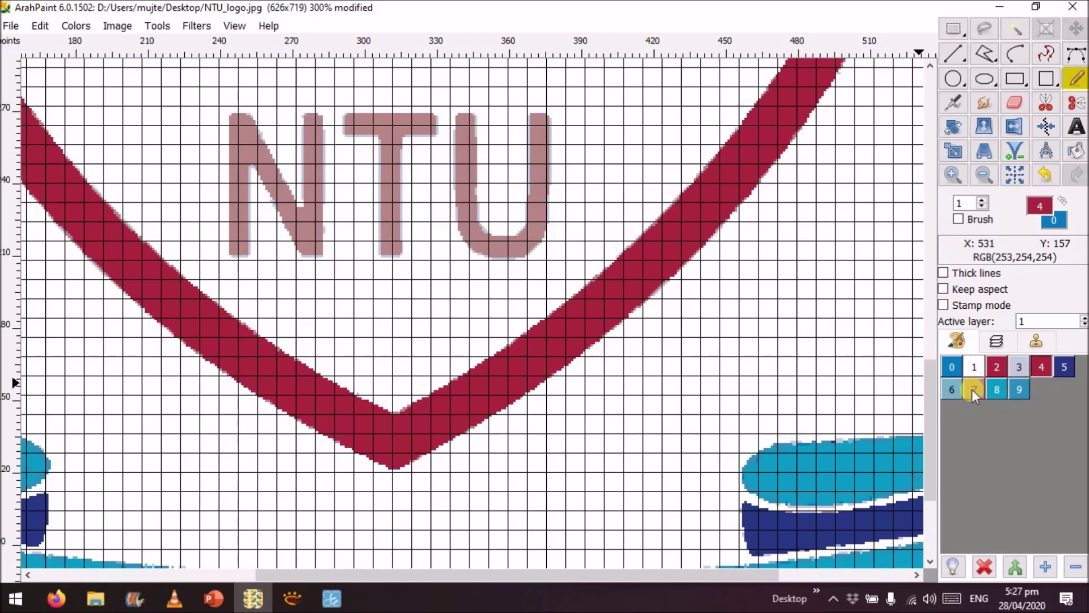
left_click(1016, 367)
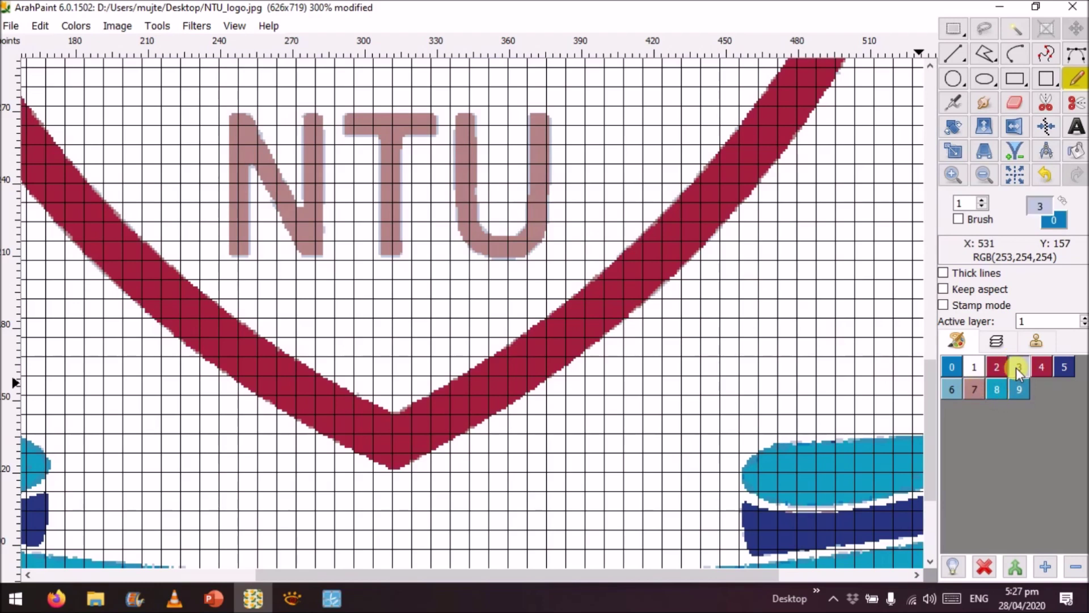
left_click(971, 389)
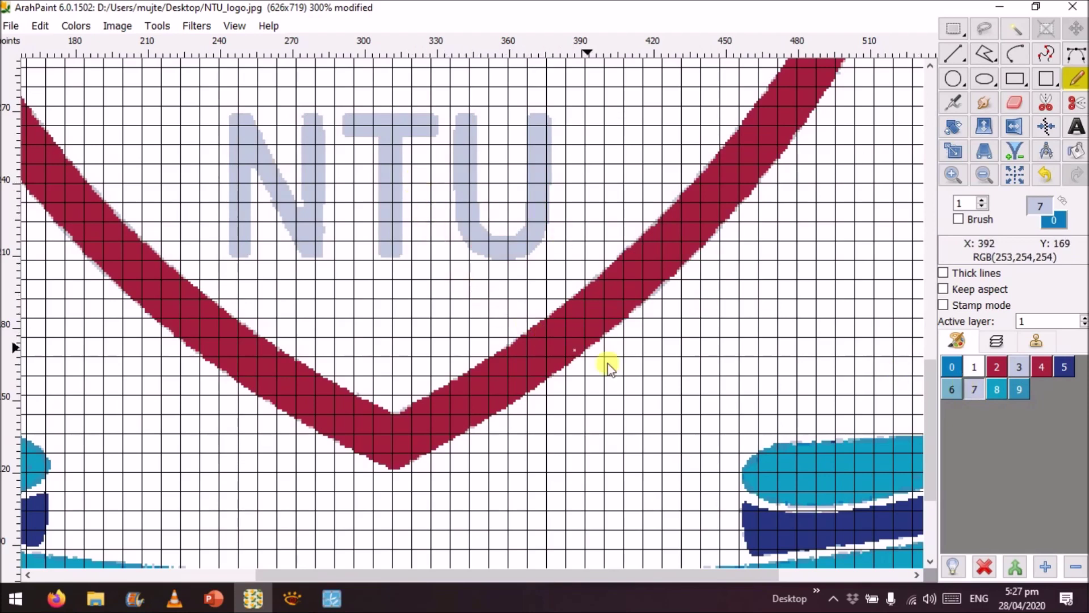
scroll(656, 335, "down", 3)
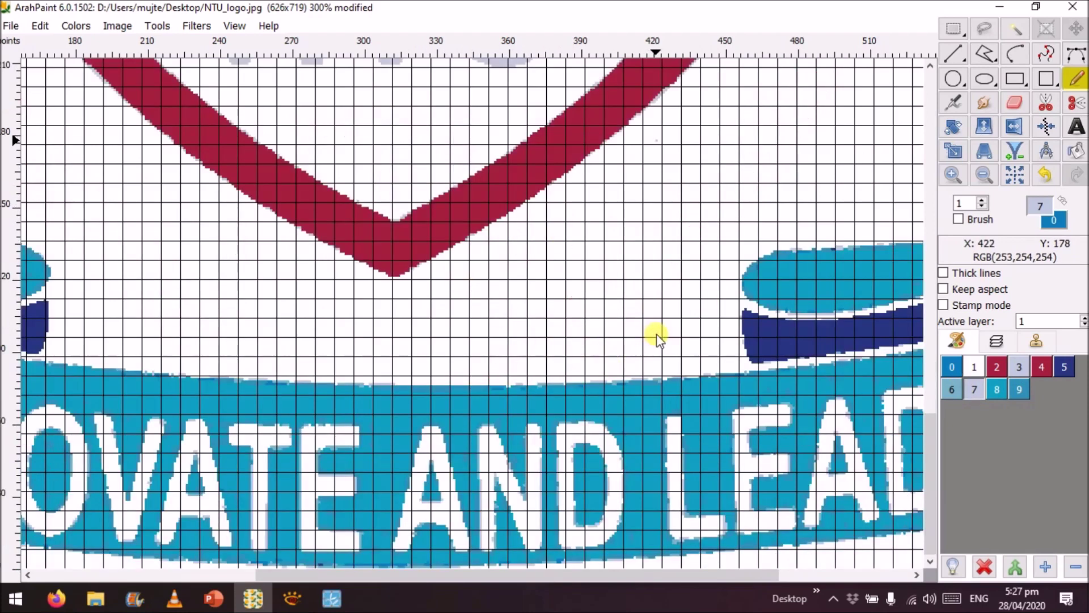
scroll(656, 335, "up", 8)
scroll(656, 336, "down", 4)
scroll(657, 335, "up", 2)
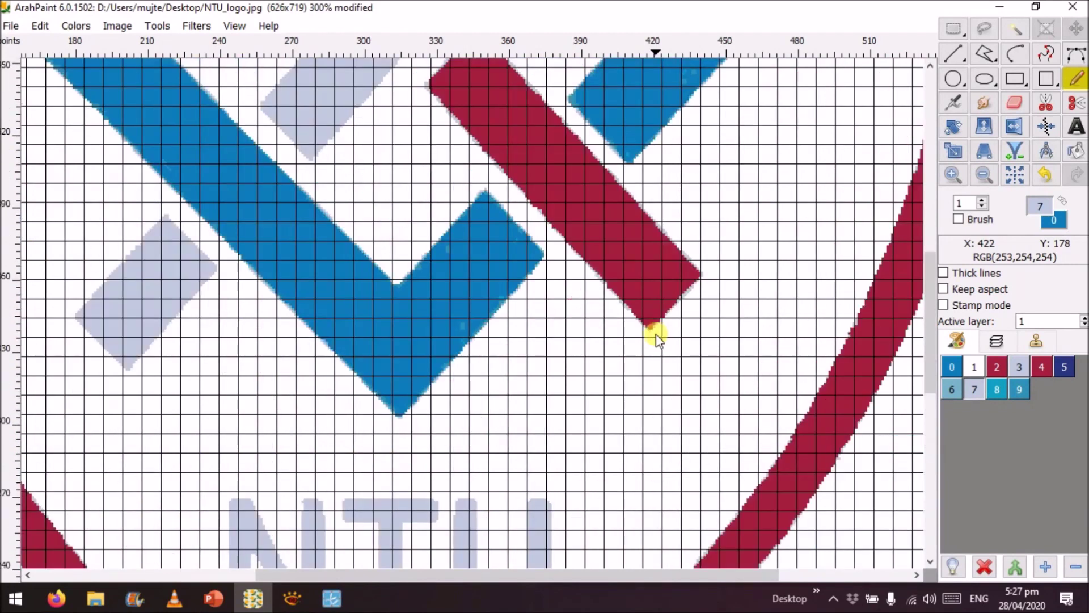
scroll(480, 296, "down", 5)
scroll(481, 296, "down", 2)
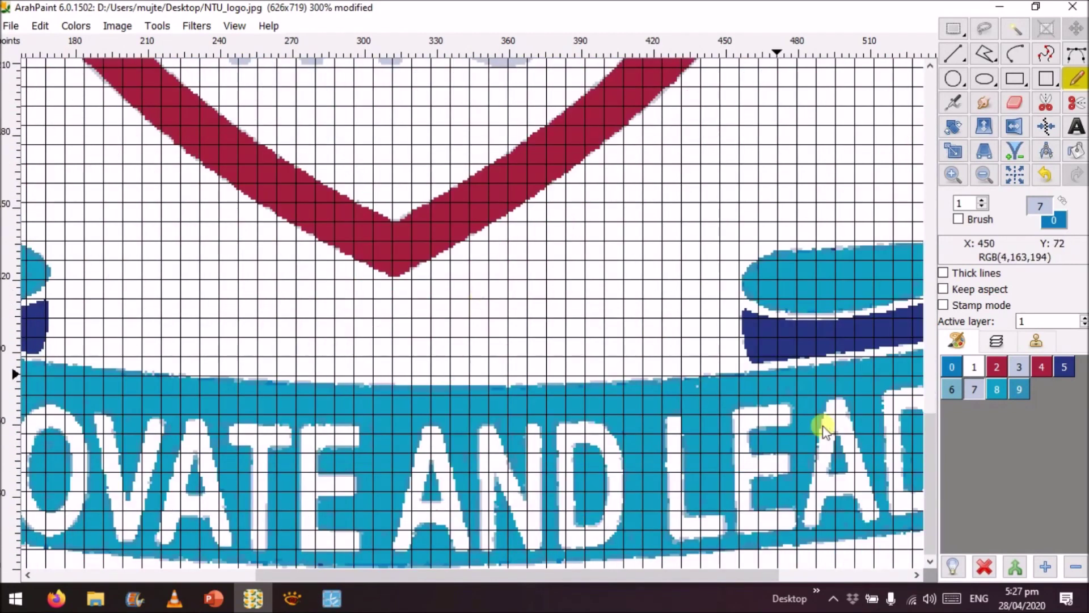
Step: Remove unused colours, turn the cyan ribbon main blue, and drop duplicate colours 5 and 6
left_click(1002, 388)
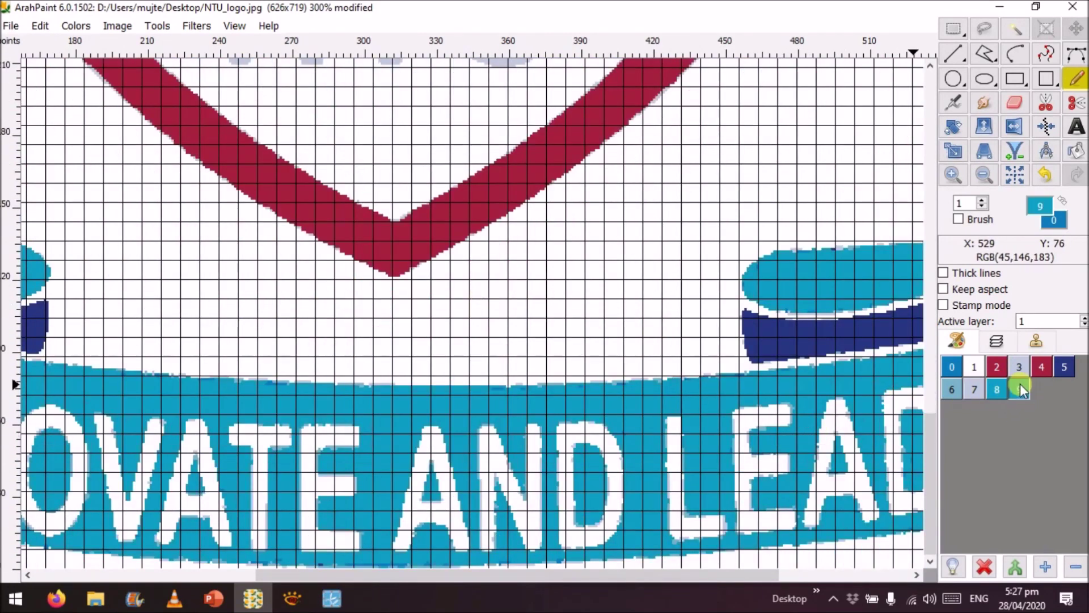
left_click(1015, 570)
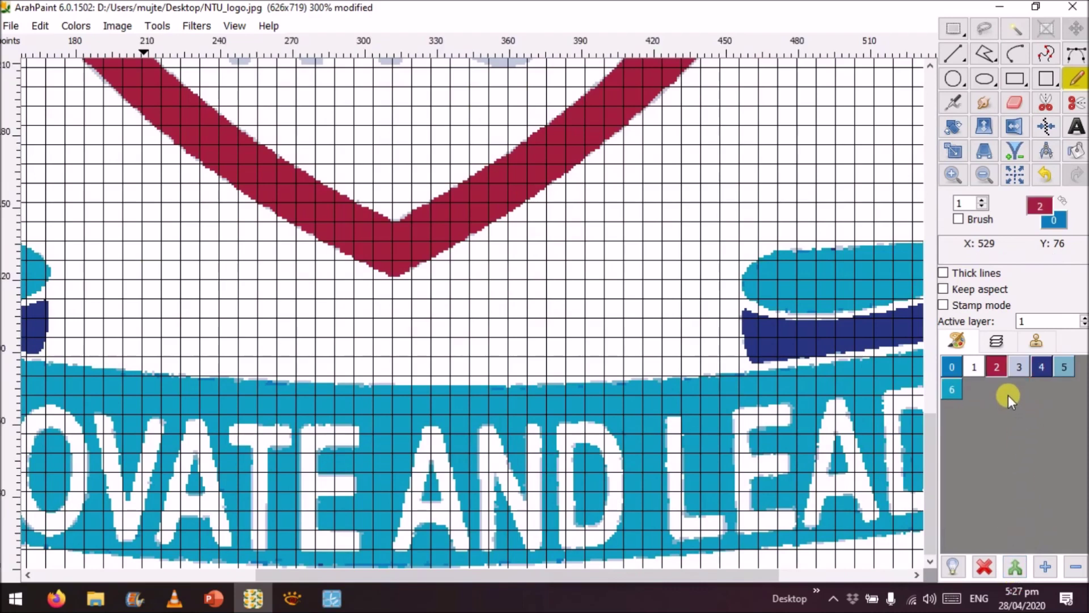
left_click(954, 389)
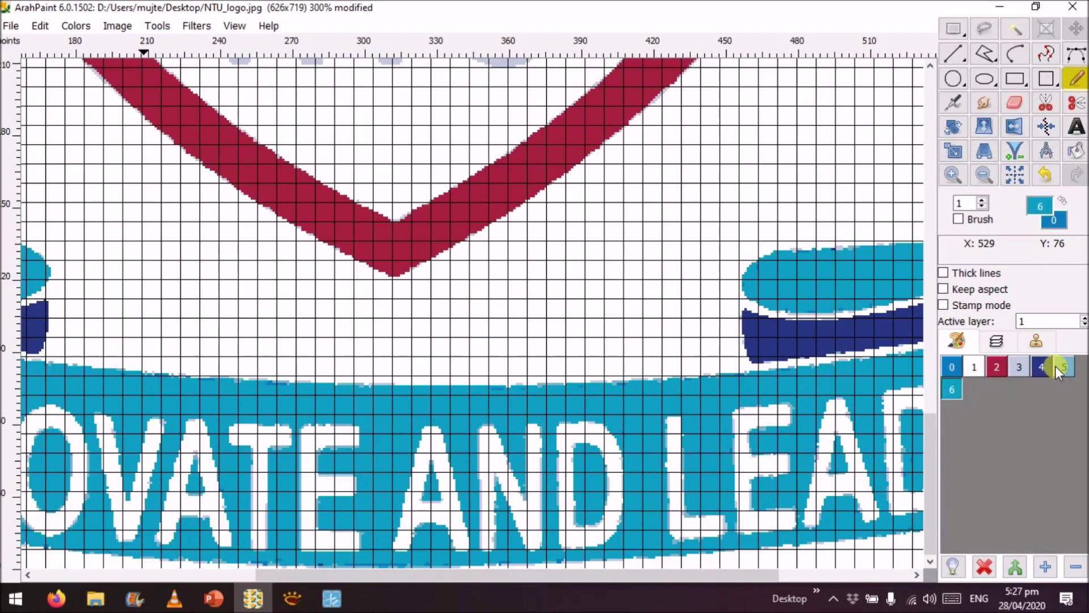
left_click(948, 369)
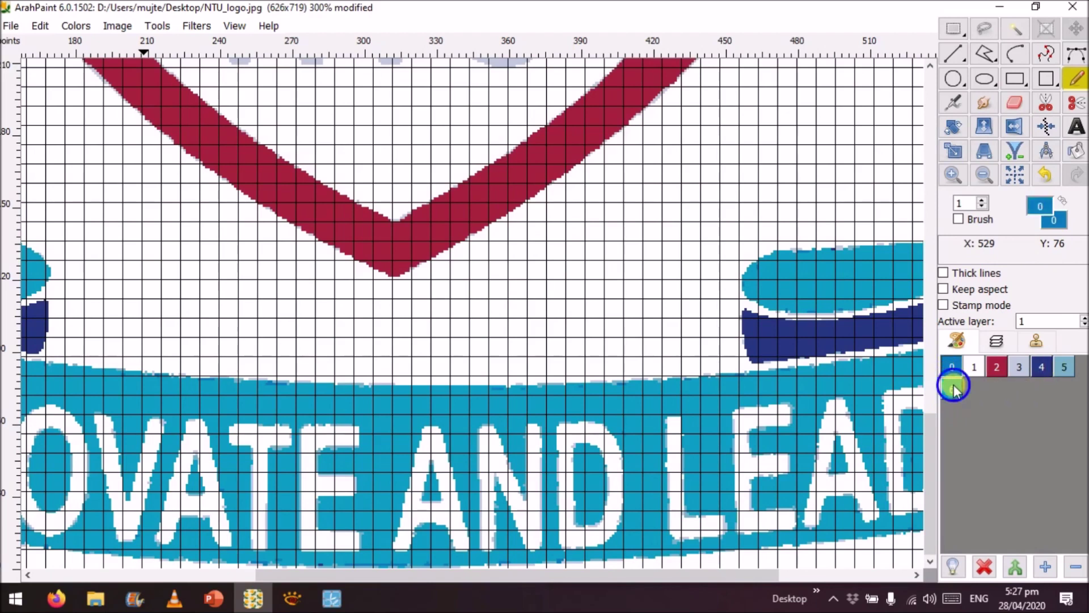
left_click(1065, 368)
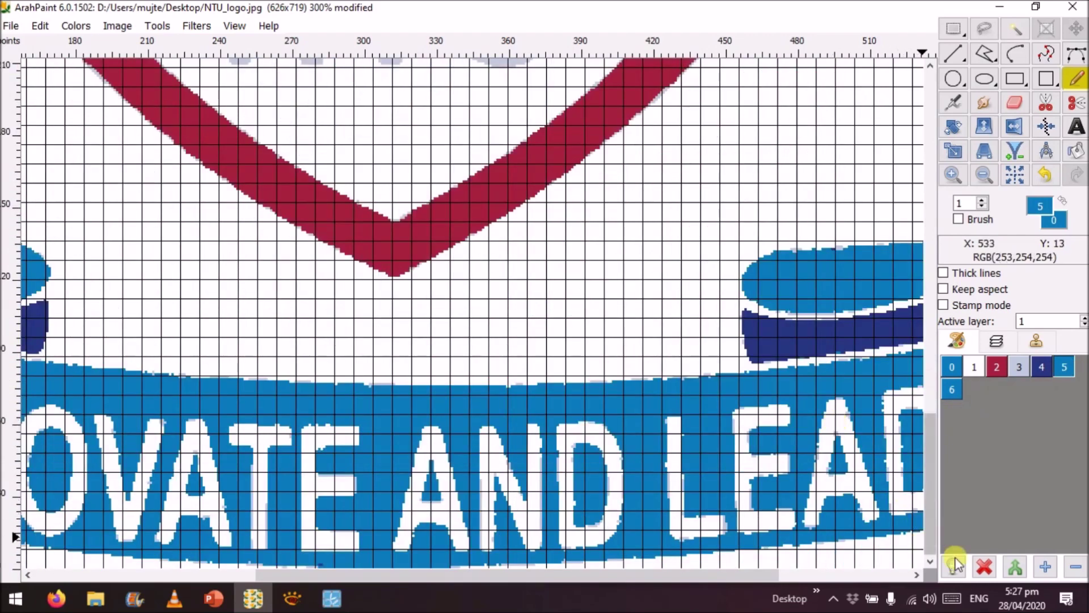
left_click(955, 564)
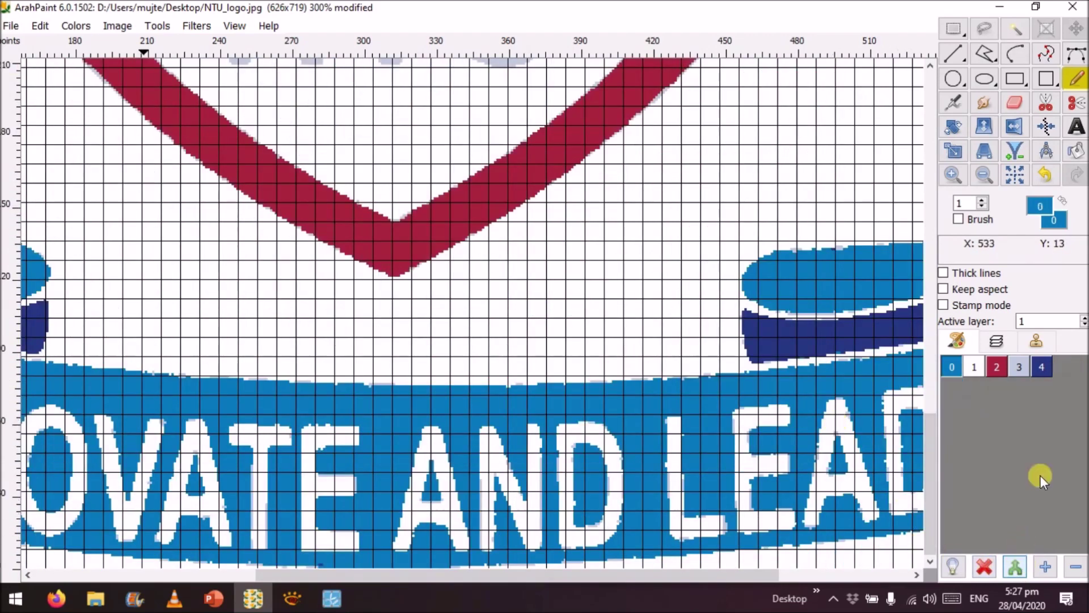
scroll(687, 353, "up", 10)
scroll(689, 352, "up", 8)
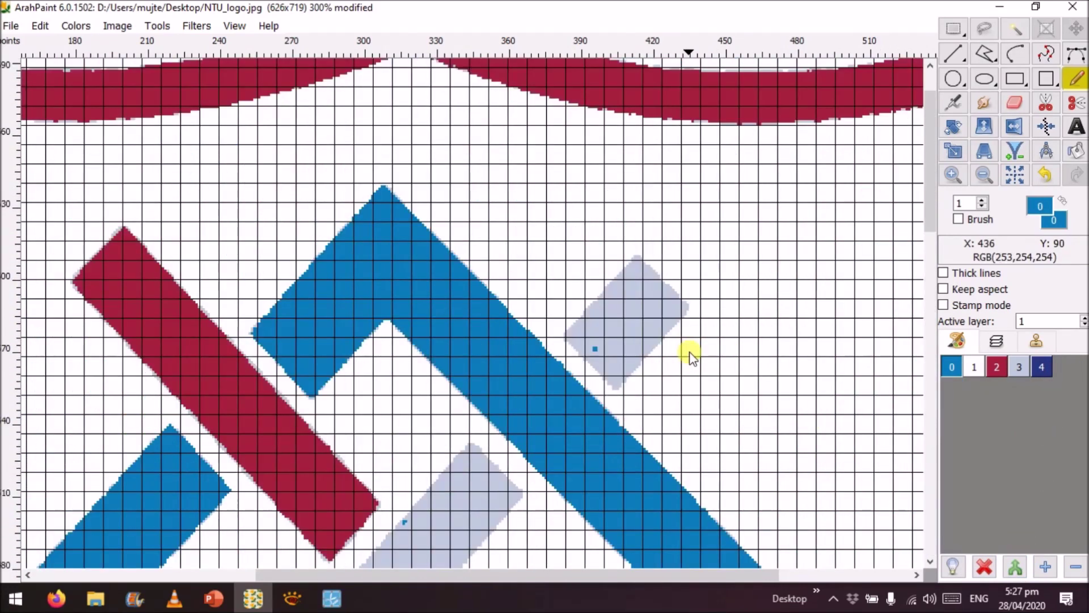
scroll(689, 352, "down", 10)
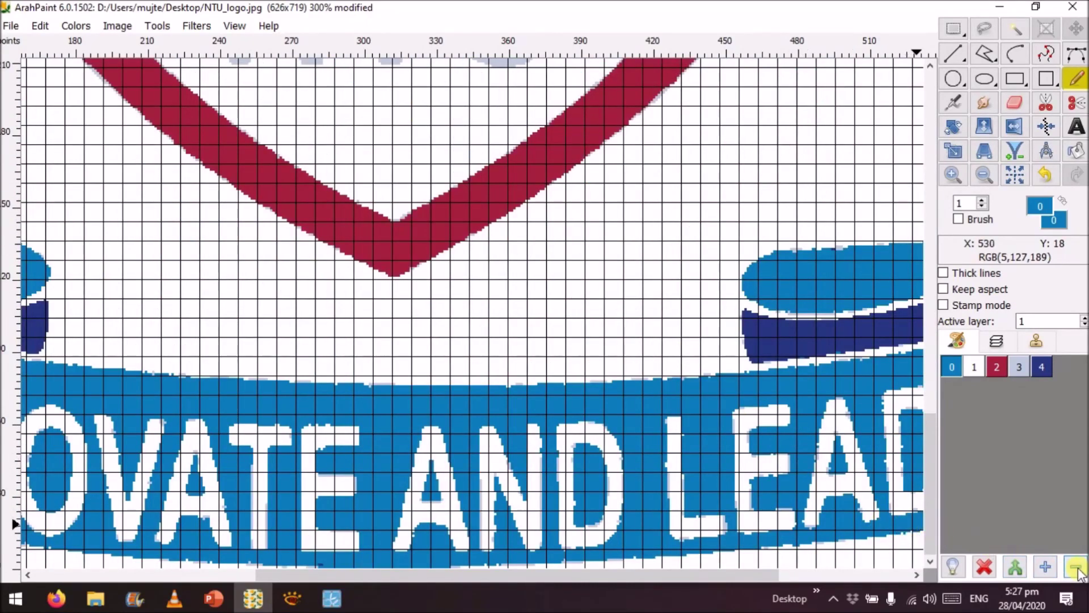
left_click(981, 175)
Step: Zoom out so the whole logo fits, then place a one-pixel dot inside the shield
left_click(981, 175)
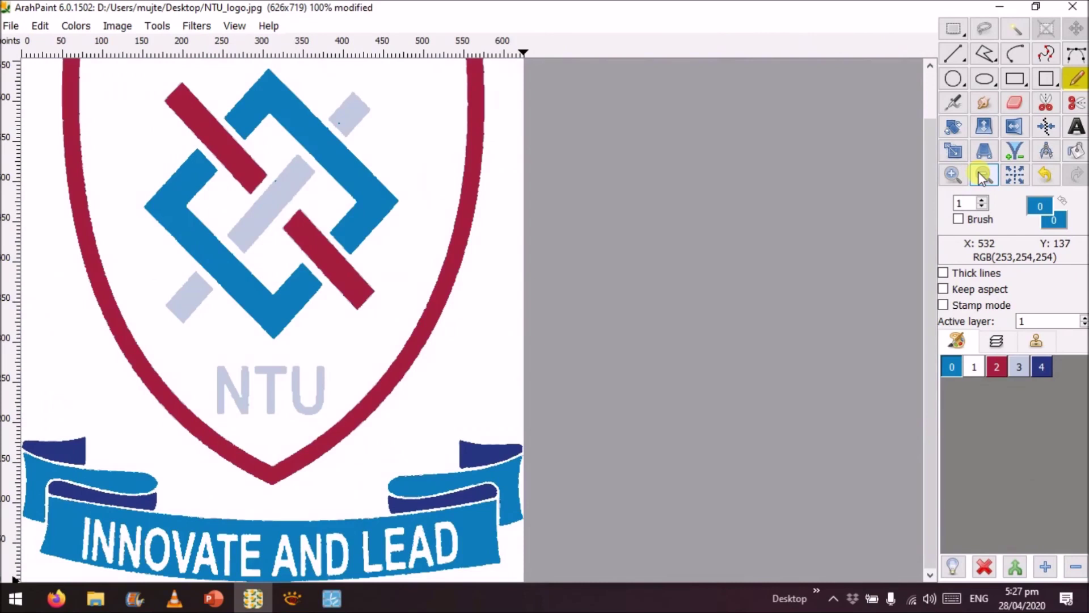
left_click(981, 175)
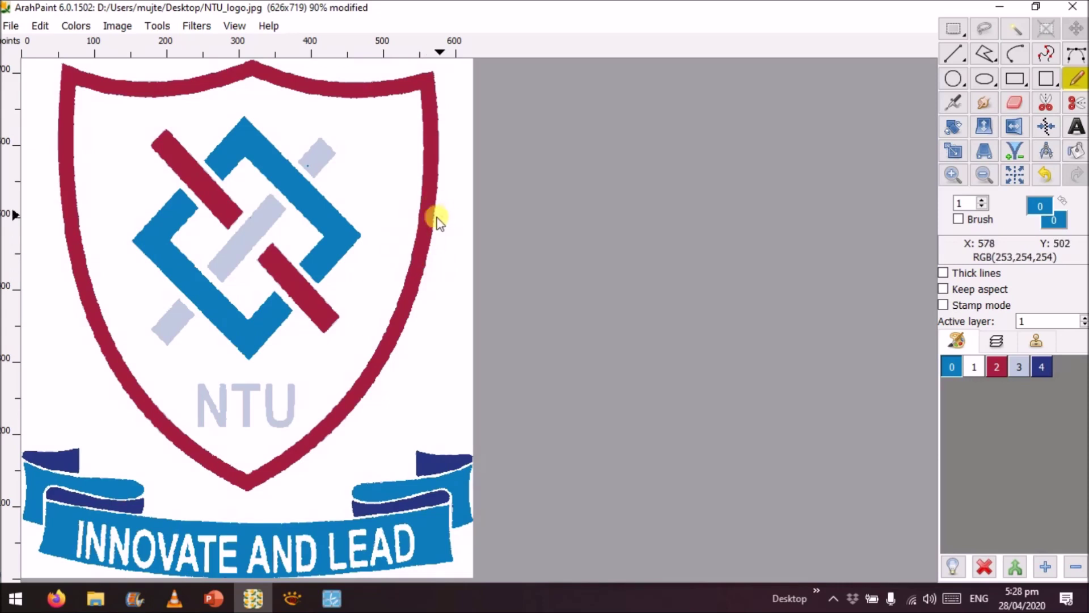
left_click(381, 190)
Step: Save the recoloured logo as NTU_logo_processed1.png
left_click(11, 25)
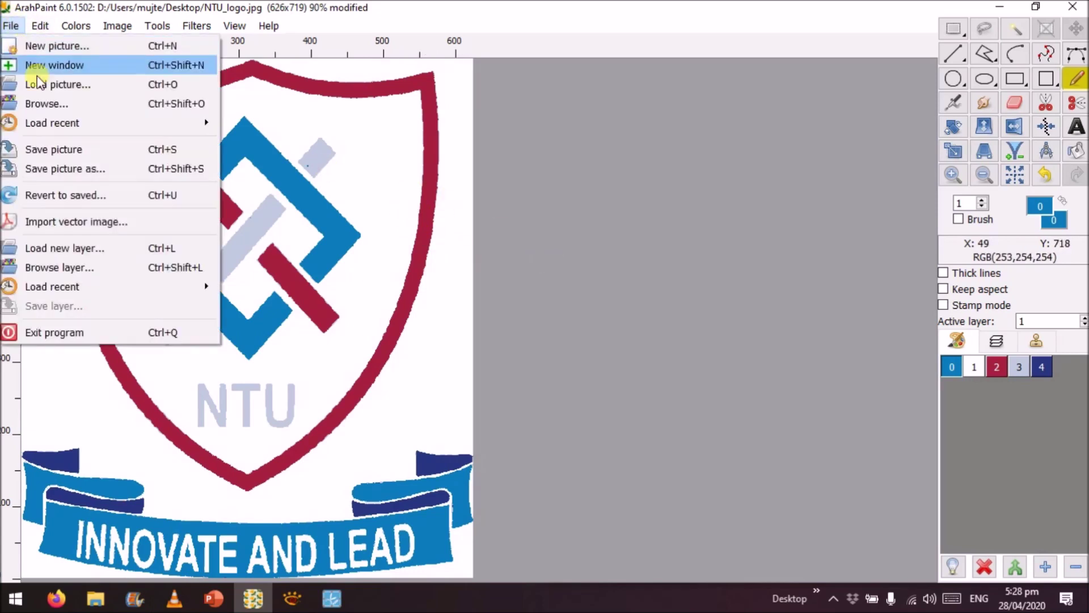
left_click(85, 168)
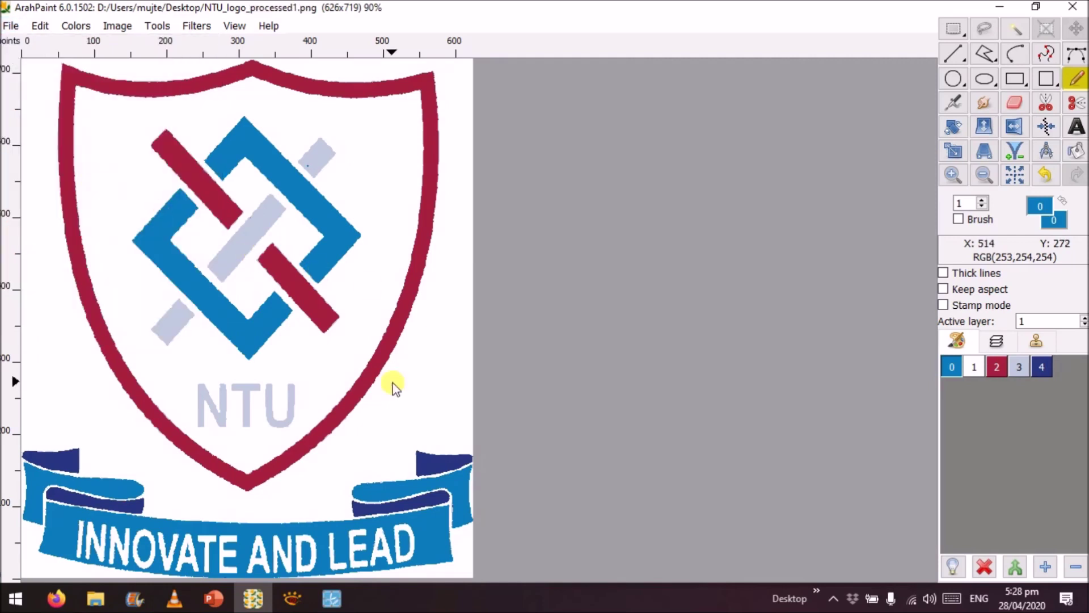
left_click(13, 25)
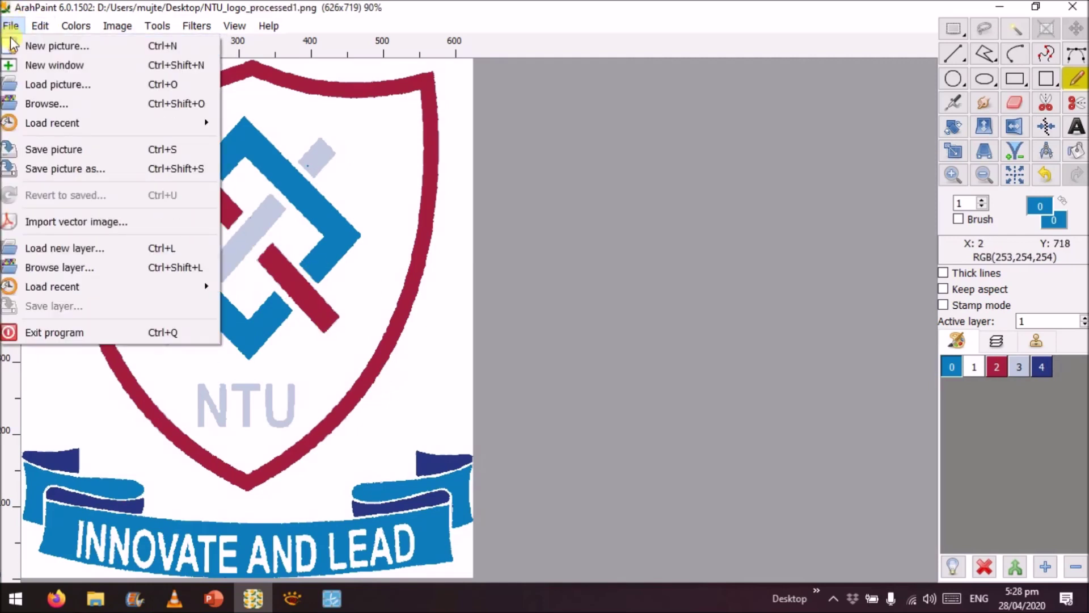
left_click(17, 44)
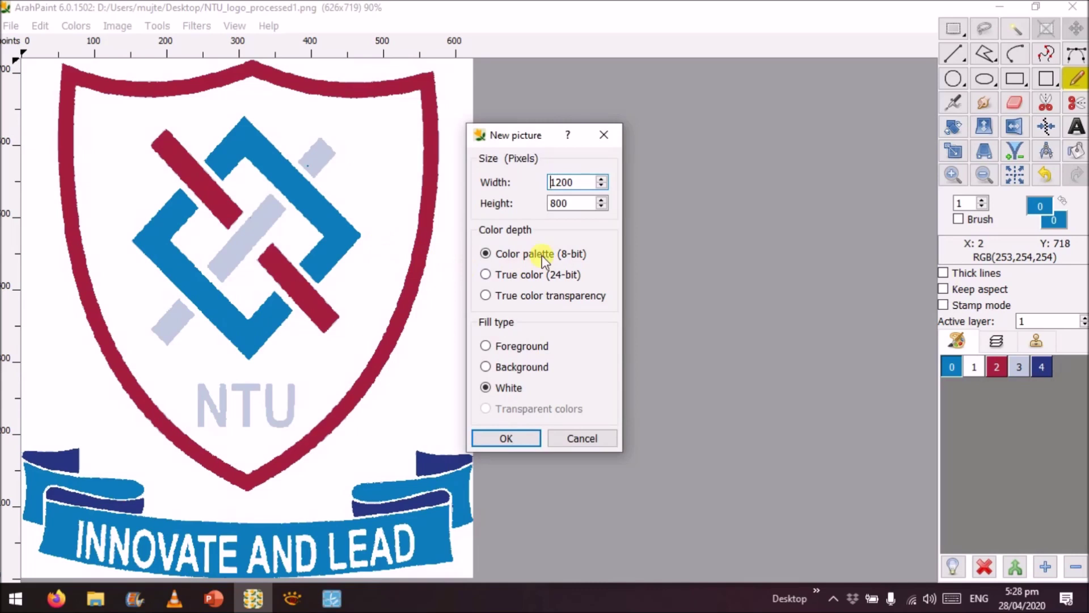
Step: Create a new picture 8 wide and 8 high with 8-bit palette and white fill
left_click(569, 203)
double_click(570, 181)
type("8")
left_click_drag(562, 204, 596, 207)
key("BackSpace")
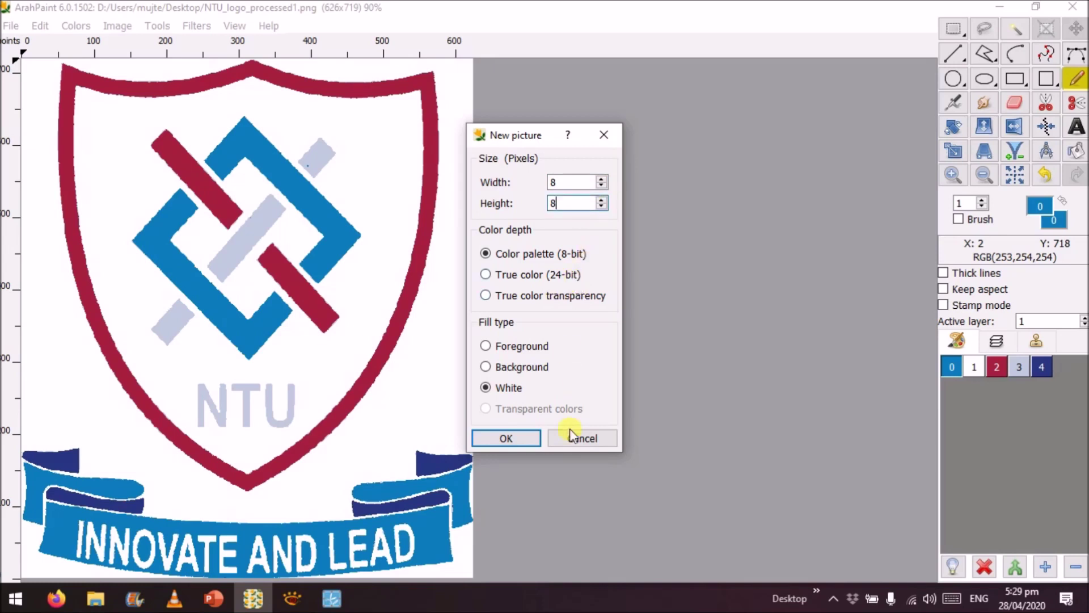
left_click(521, 441)
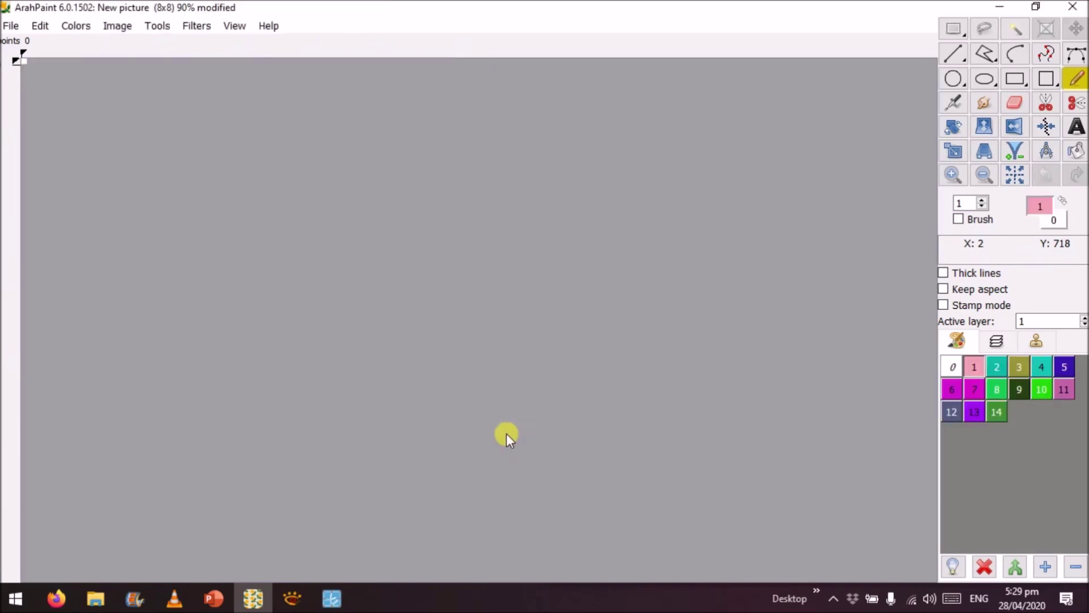
Step: Zoom in repeatedly until the 8x8 grid is large enough to edit
left_click(953, 174)
left_click(953, 175)
left_click(953, 174)
left_click(952, 175)
left_click(952, 175)
left_click(952, 174)
left_click(952, 175)
left_click(952, 174)
left_click(952, 175)
left_click(952, 175)
left_click(952, 174)
left_click(951, 174)
left_click(952, 175)
left_click(952, 175)
left_click(952, 175)
left_click(951, 175)
left_click(952, 175)
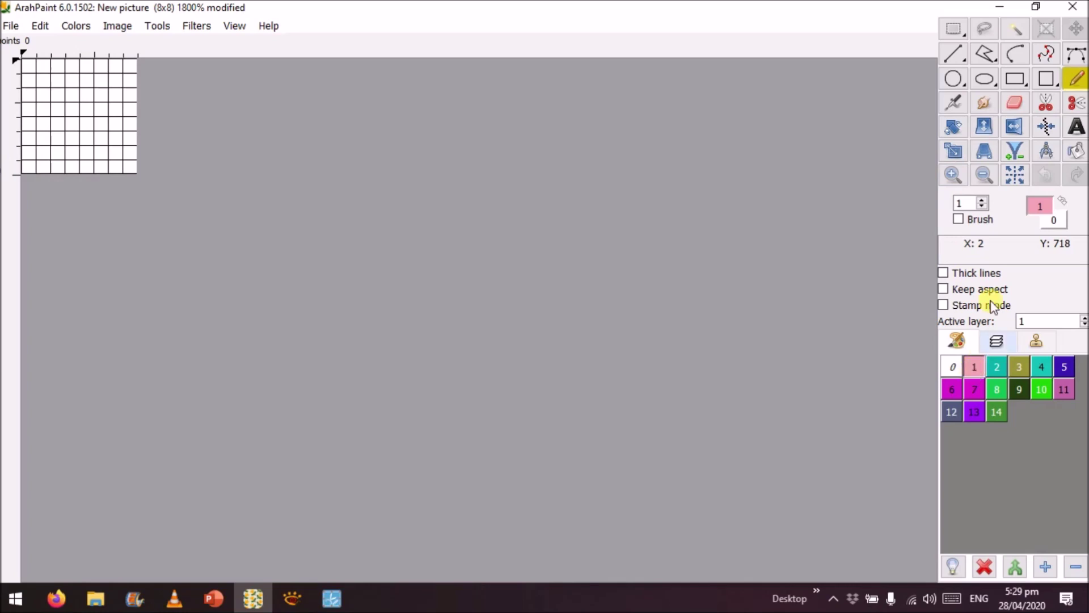
Step: Set the drawing colour to black (Lightness 0) and pencil the grid's left column black
left_click(1038, 206)
left_click_drag(743, 286, 689, 351)
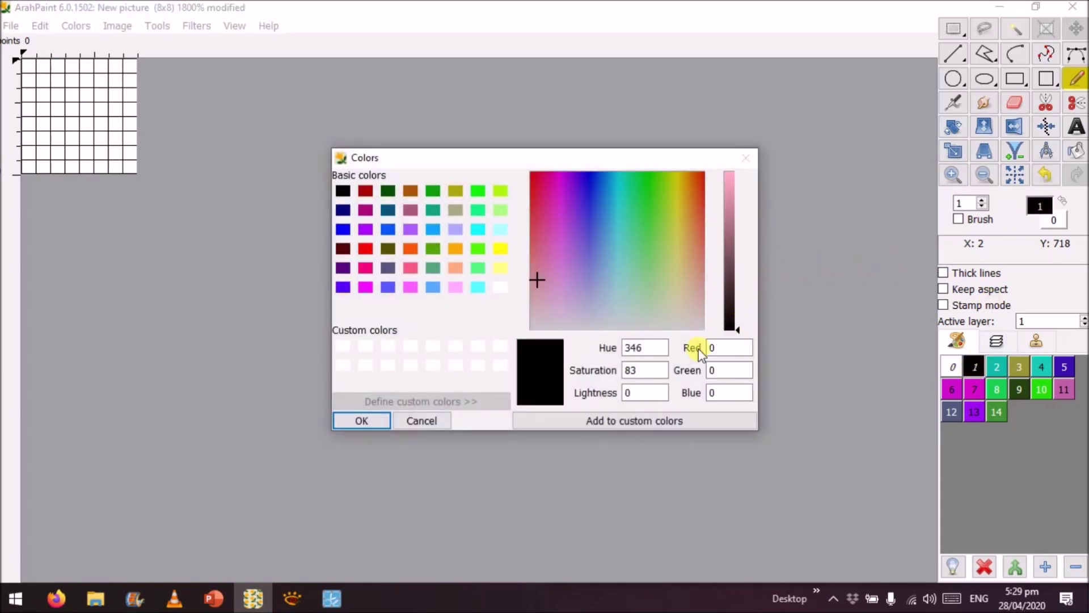
left_click(383, 422)
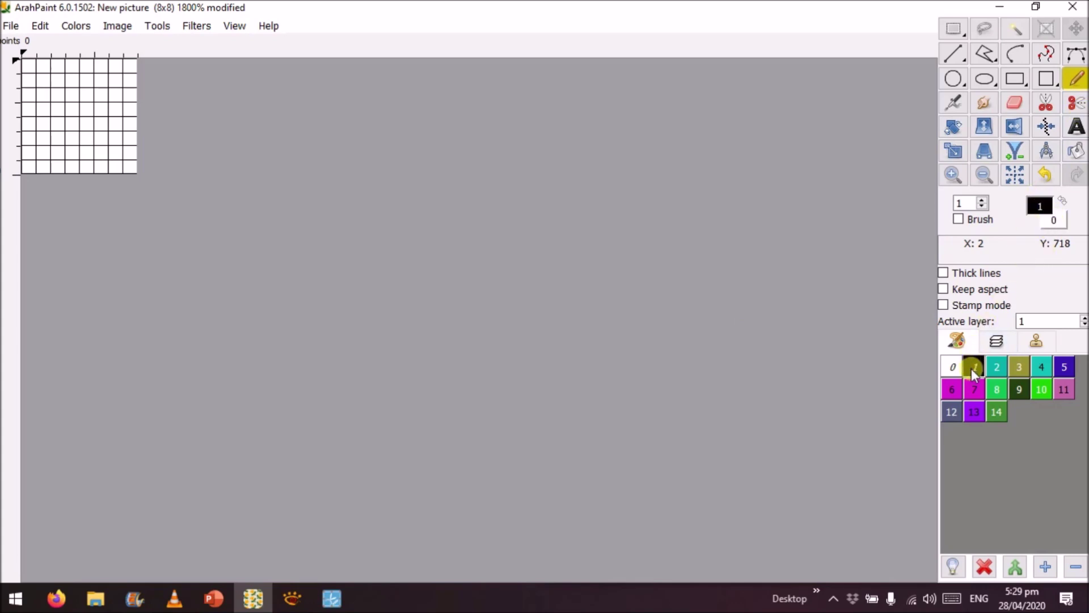
left_click_drag(25, 163, 25, 66)
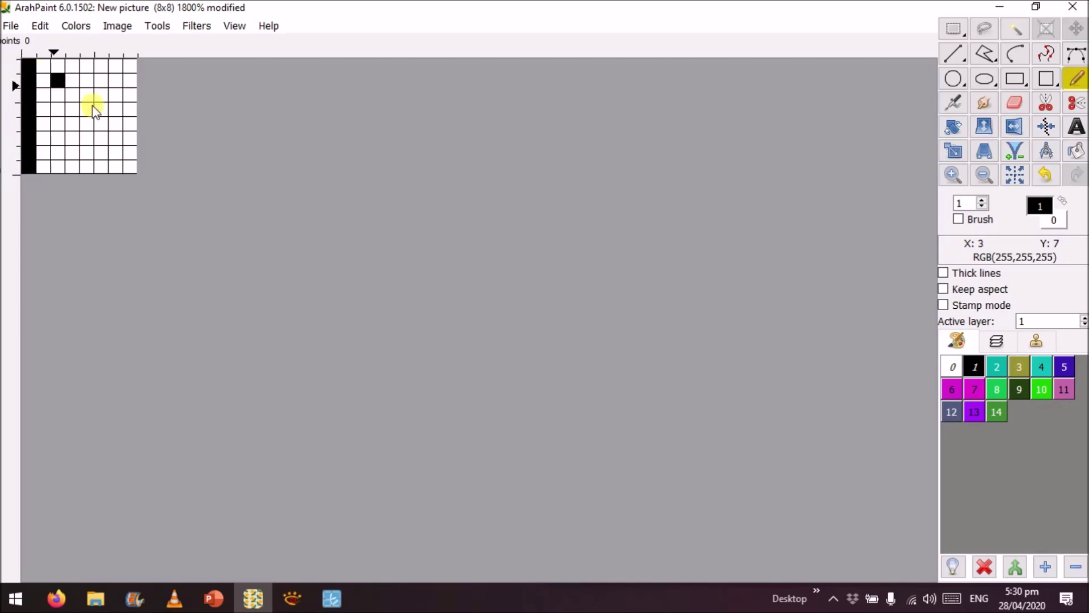
Step: Tilt the black column right three times into an 8-end satin with one black cell per row
left_click(1045, 127)
left_click(1046, 150)
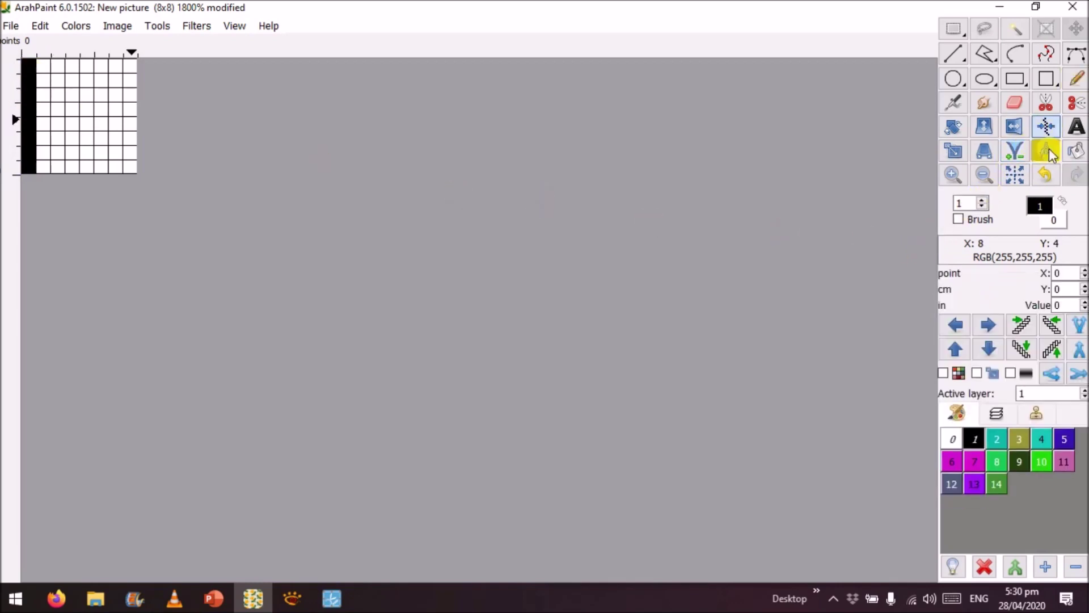
left_click(1021, 327)
left_click(1021, 328)
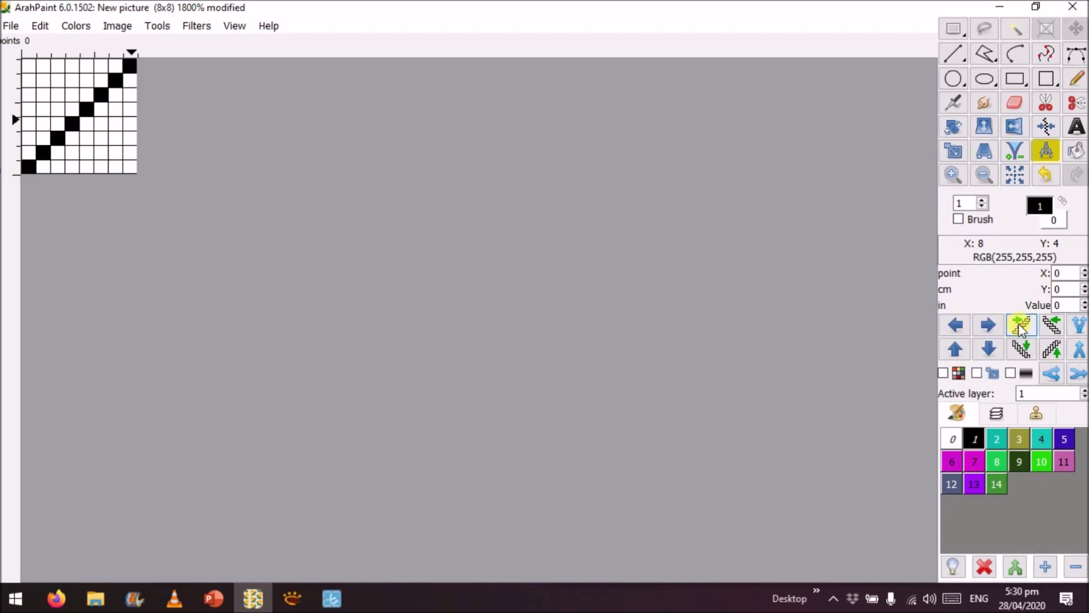
left_click(1021, 328)
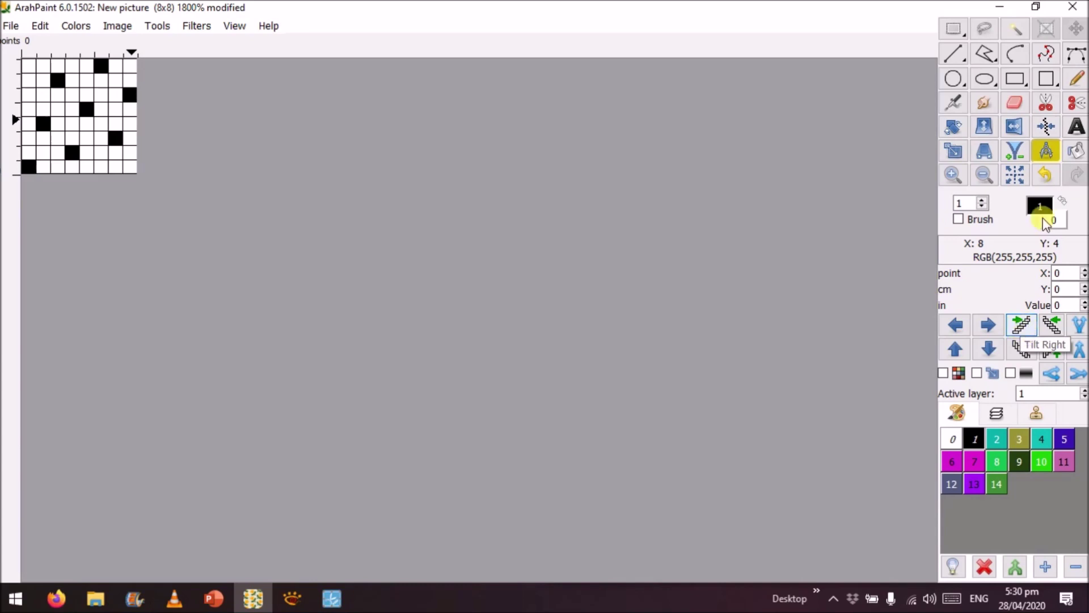
left_click(1047, 152)
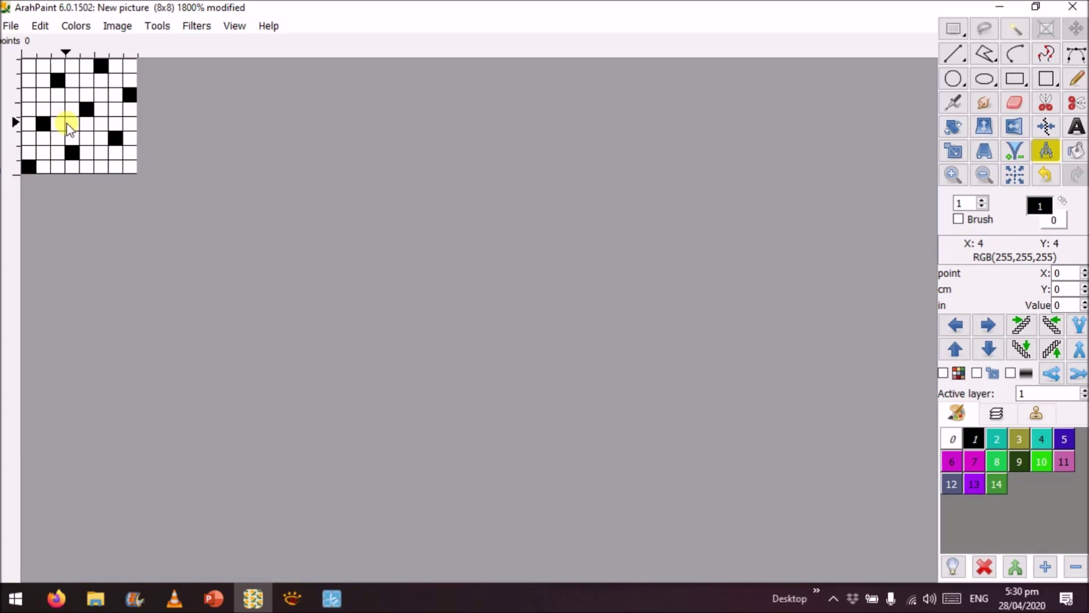
Step: Save the satin pattern as S8A.png in the Weaves folder
left_click(11, 25)
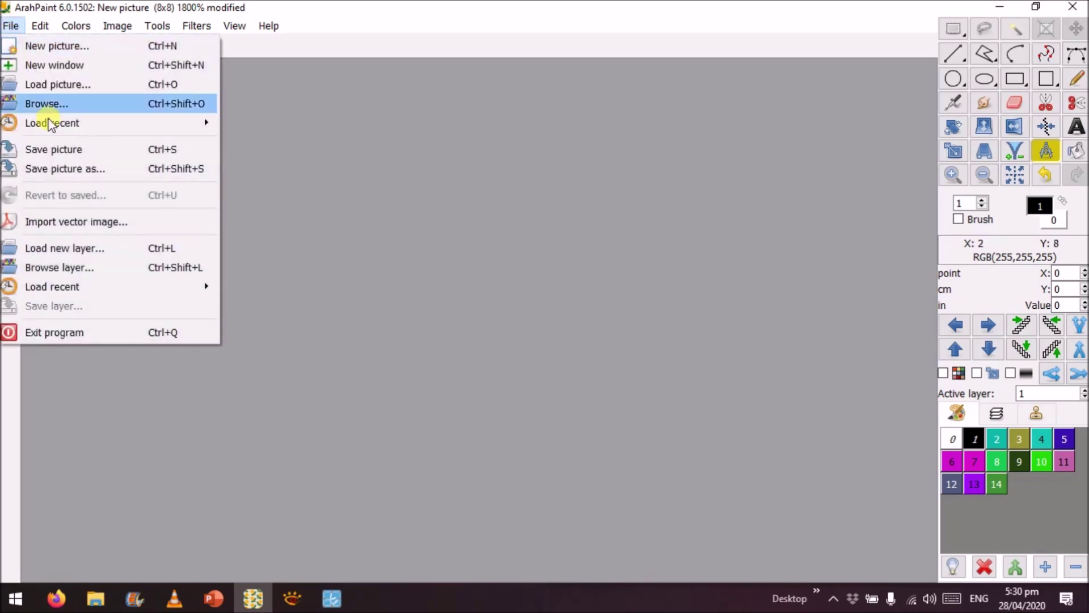
left_click(92, 170)
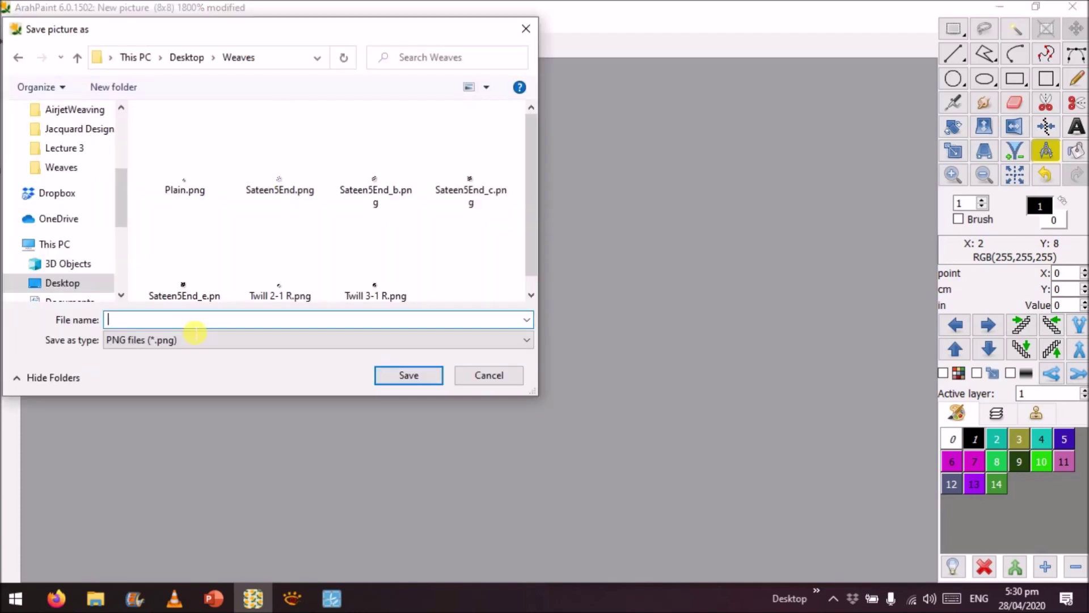
type("S")
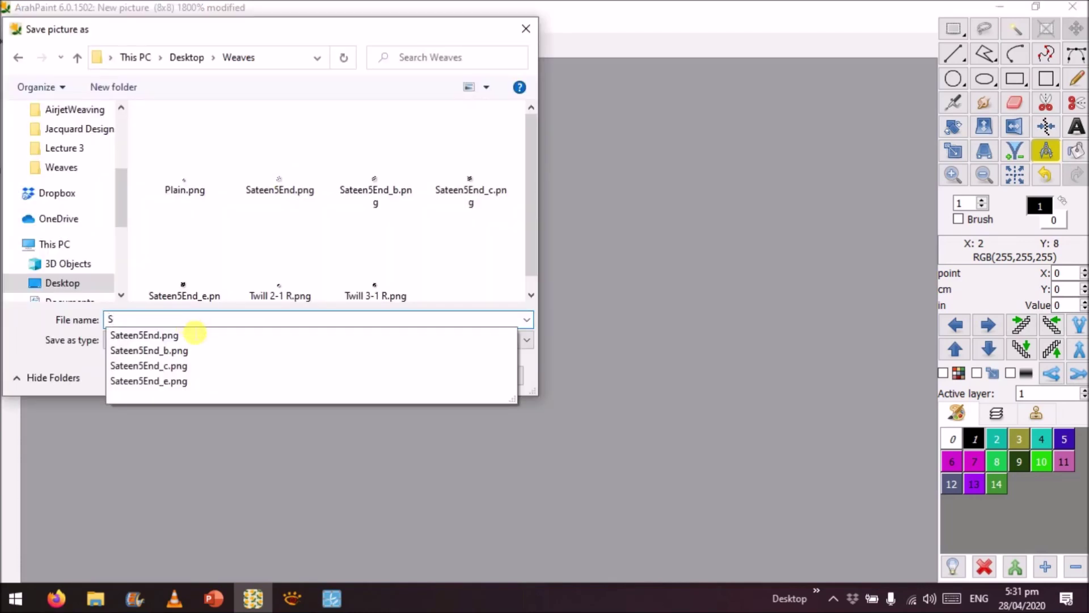
type("8")
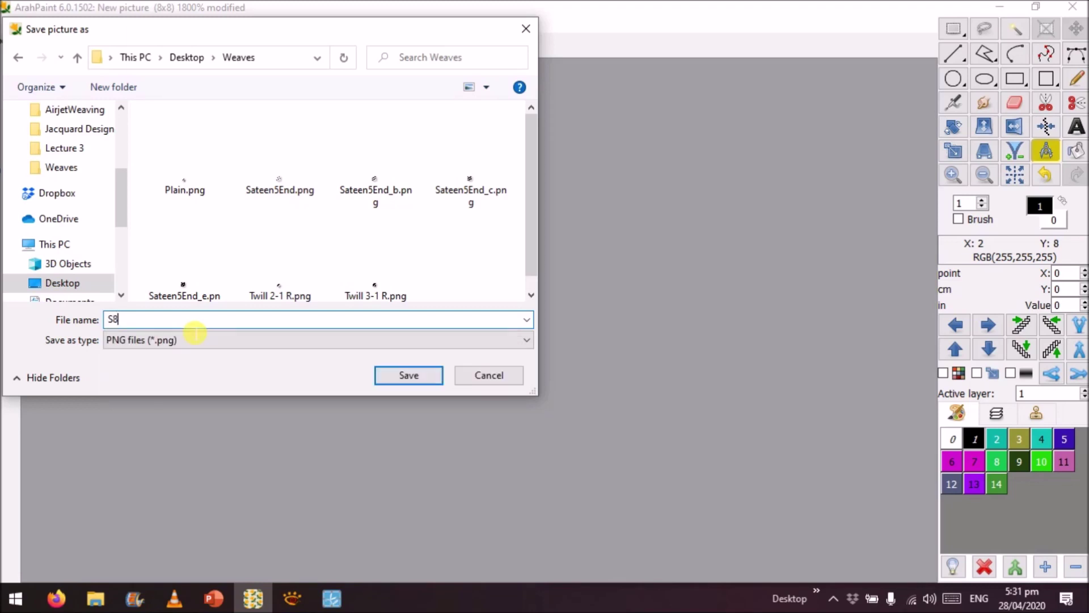
type("A")
left_click(405, 373)
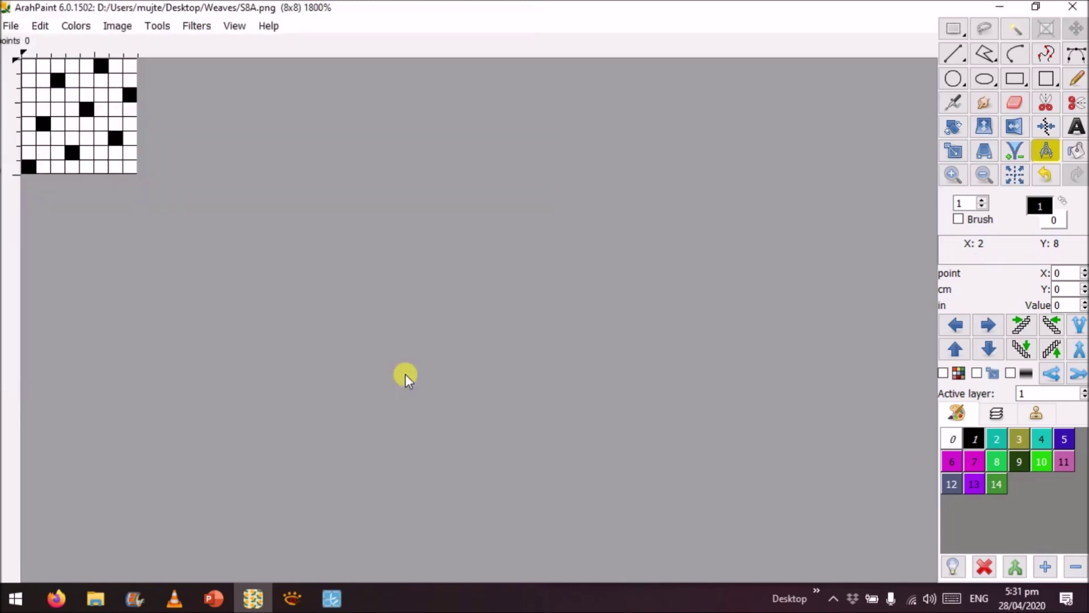
Step: With the pencil, blacken cells beside several satin points to form two-cell floats, fixing row 5
left_click(1076, 80)
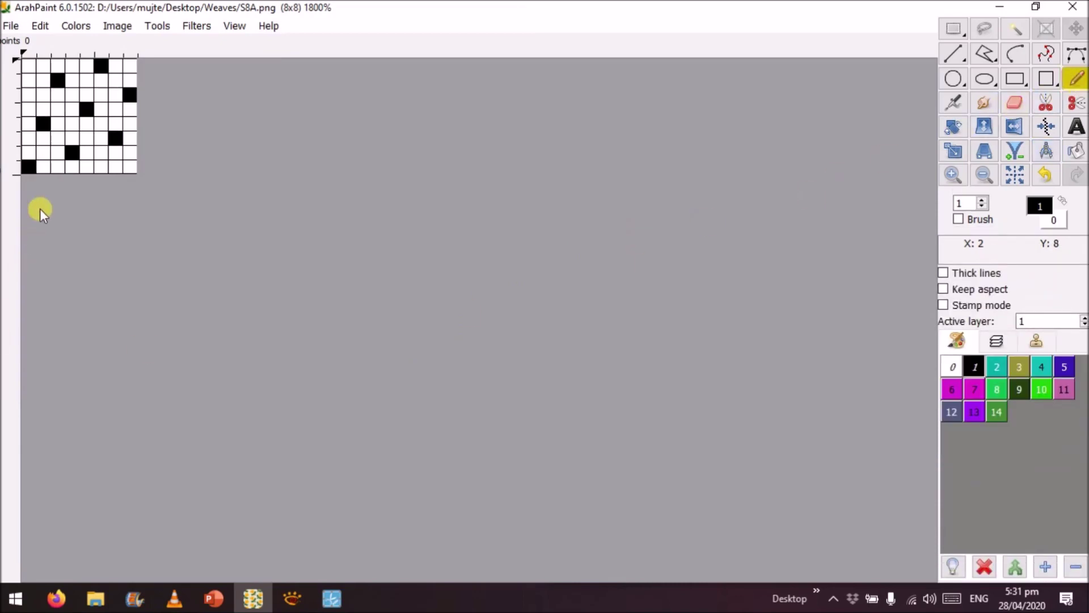
left_click(44, 165)
left_click(72, 153)
left_click(86, 152)
left_click(131, 138)
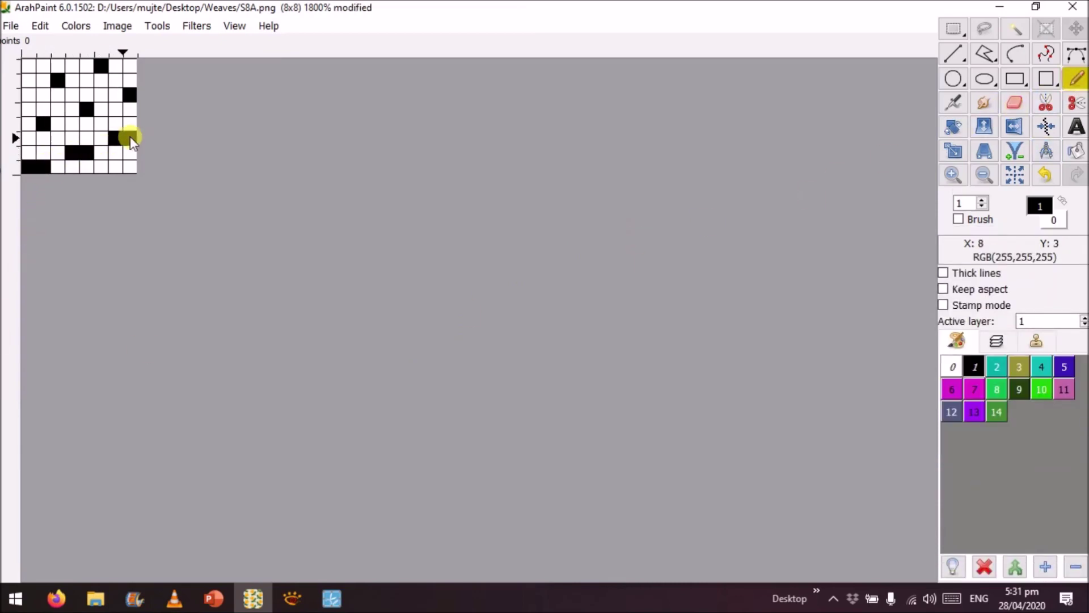
left_click(69, 123)
left_click(69, 122)
left_click(57, 122)
Step: Blacken the remaining cells, including row 3 column 1 and row 2 column 4, to finish the floats
left_click(97, 108)
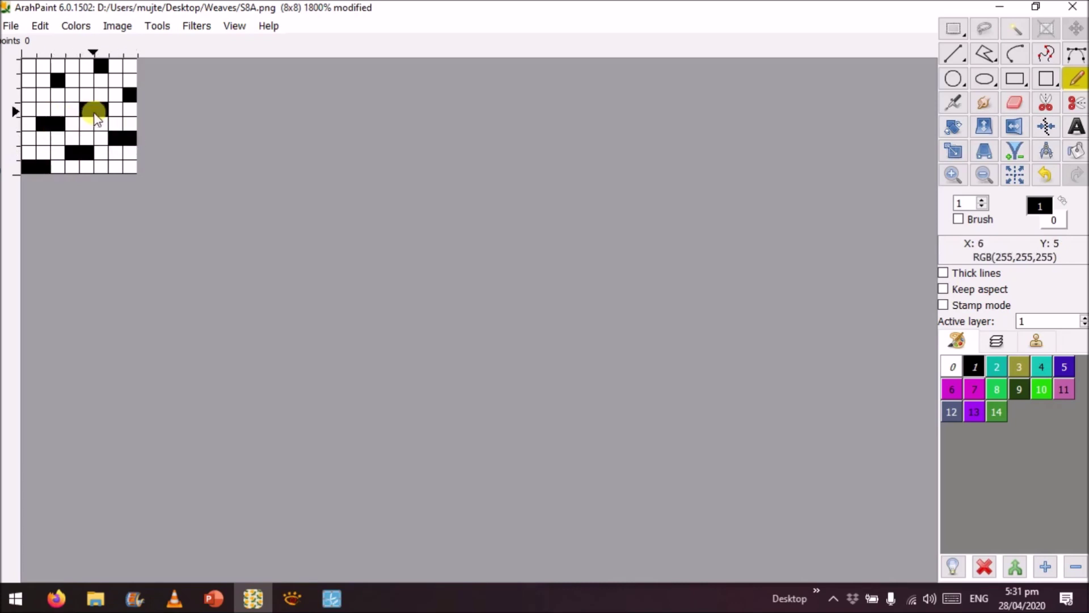
left_click(29, 94)
left_click(73, 79)
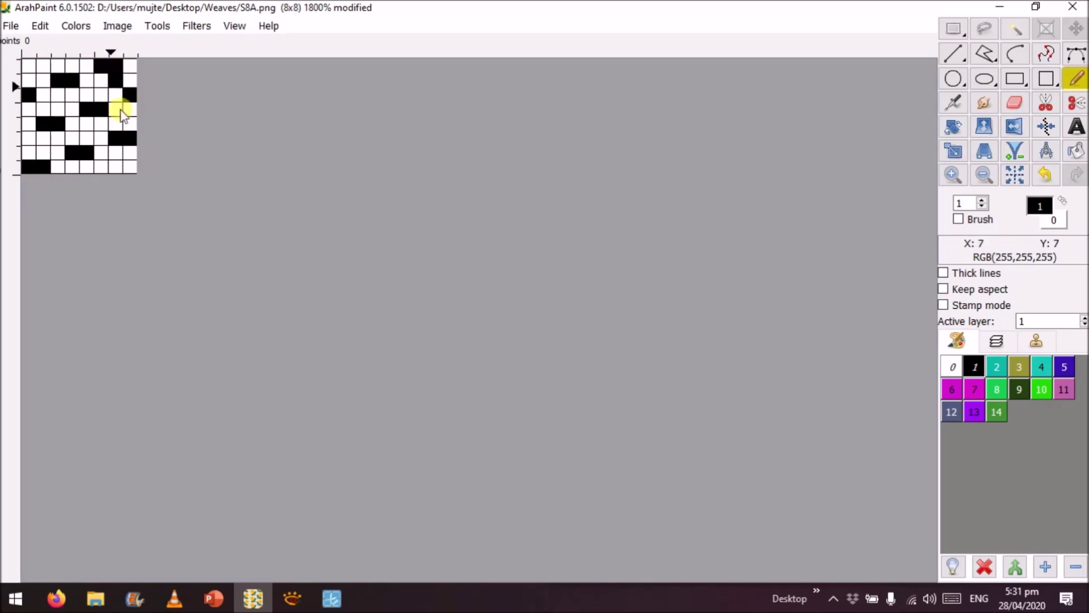
Step: Save this variant as S8B.png in the Weaves folder
left_click(11, 28)
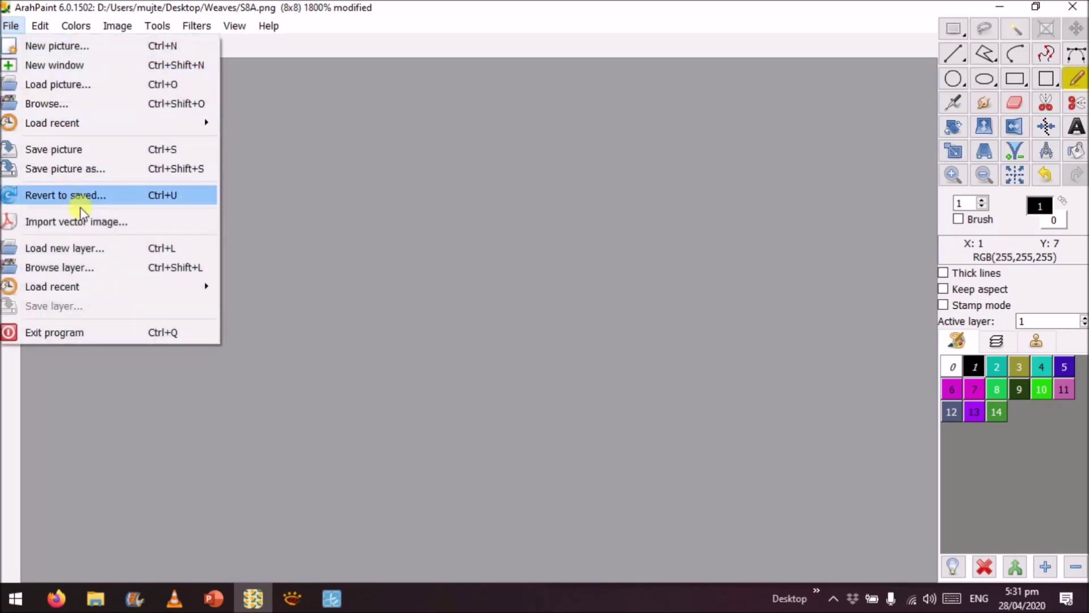
left_click(197, 243)
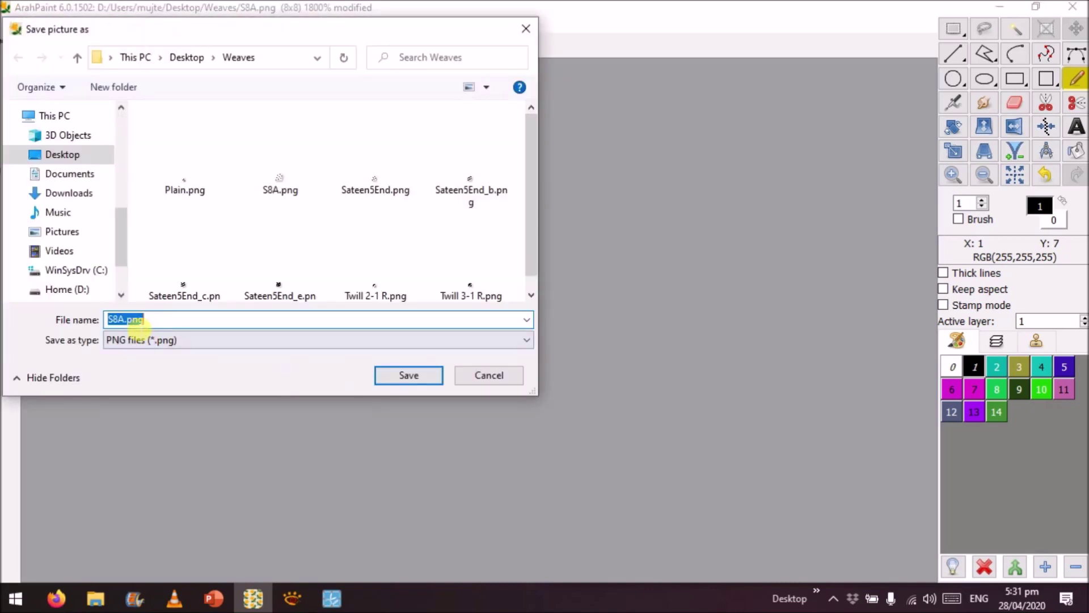
left_click(125, 320)
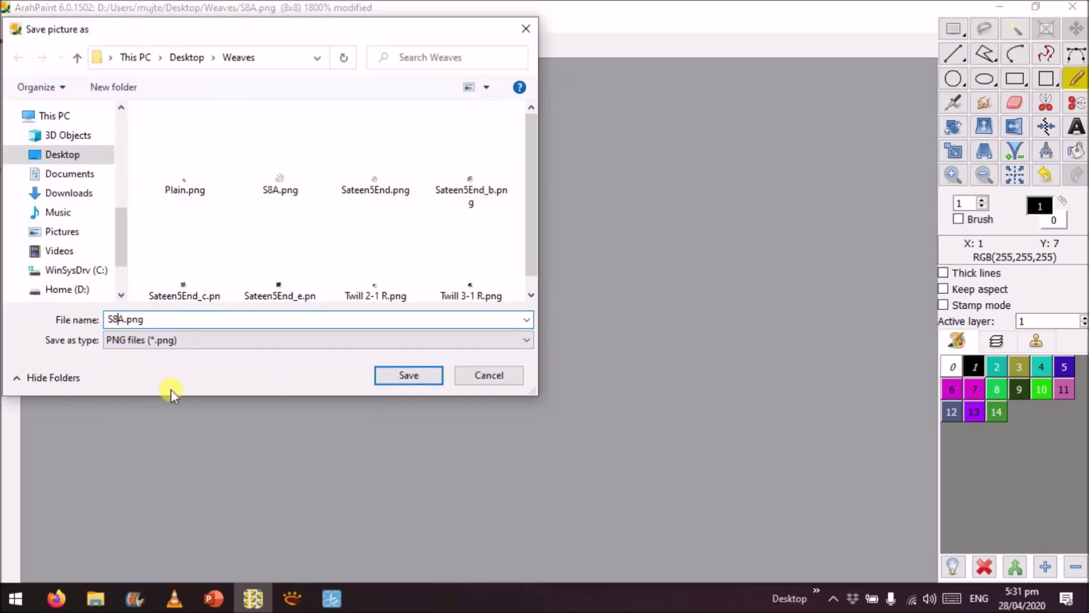
key("BackSpace")
type("B")
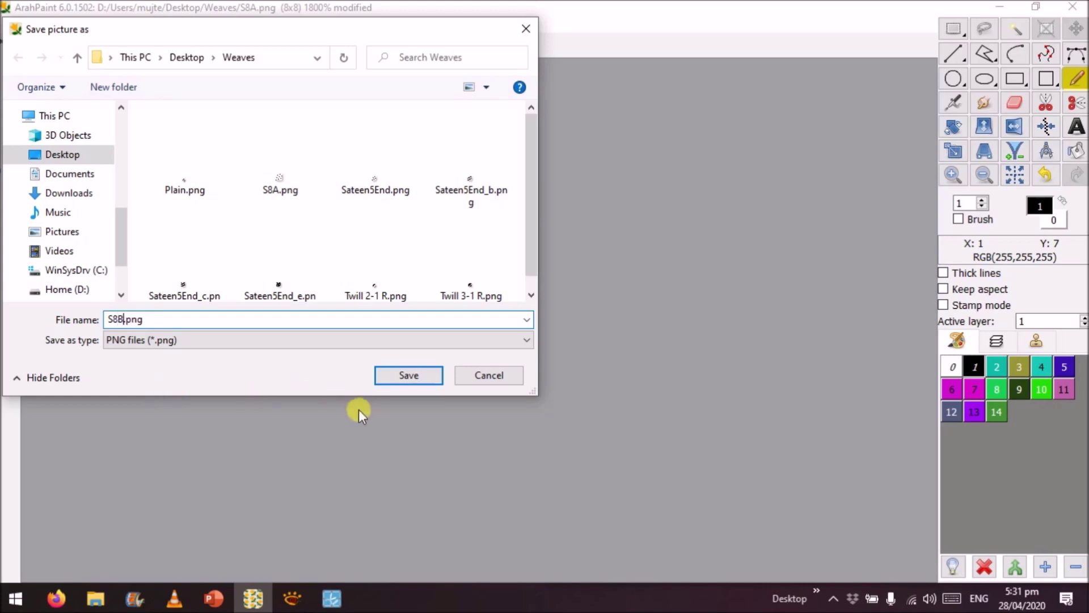
left_click(405, 376)
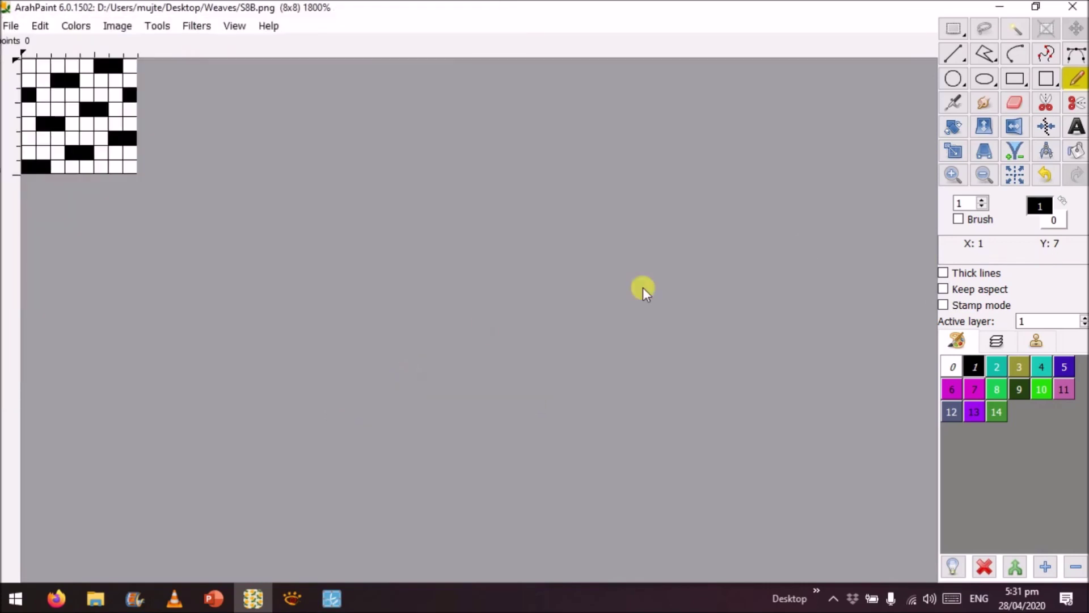
Step: Blacken seven more cells to lengthen the floats, including the top row's rightmost cell
left_click(63, 162)
left_click(99, 152)
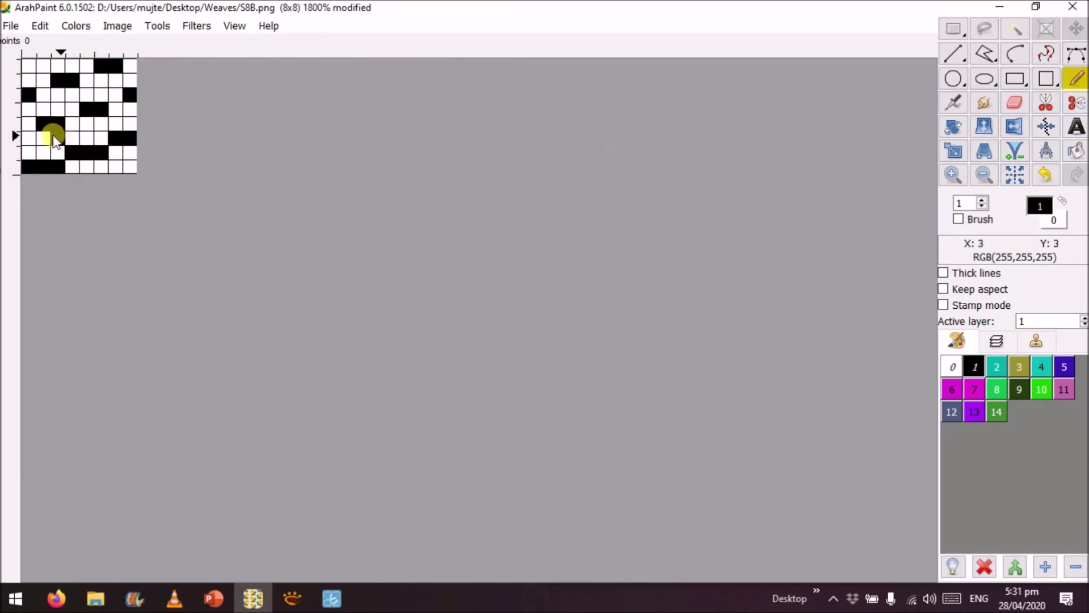
left_click(27, 138)
left_click(71, 123)
left_click(115, 109)
left_click(43, 94)
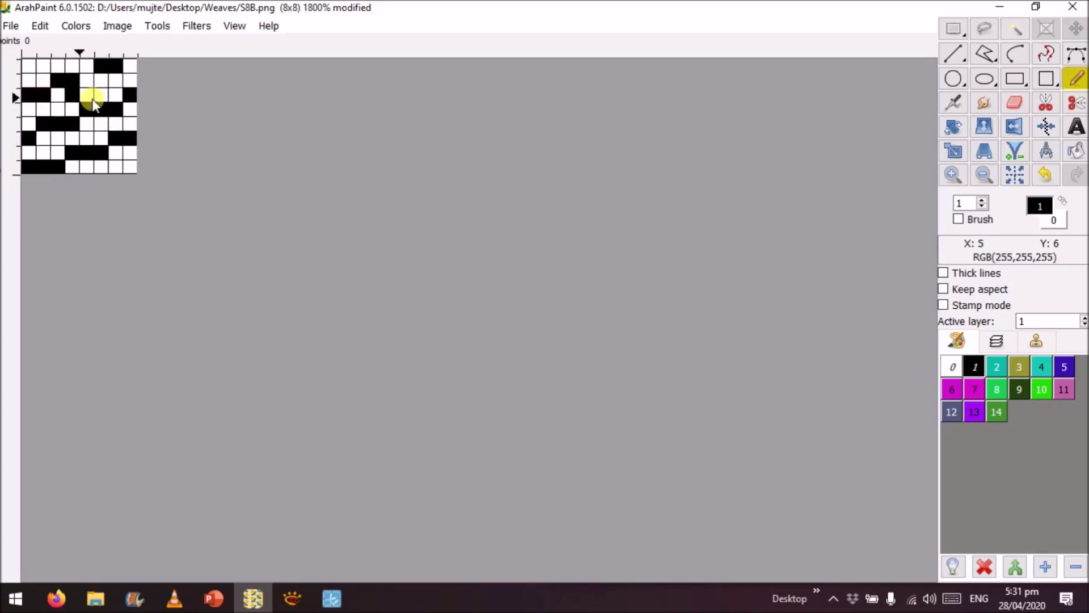
left_click(129, 66)
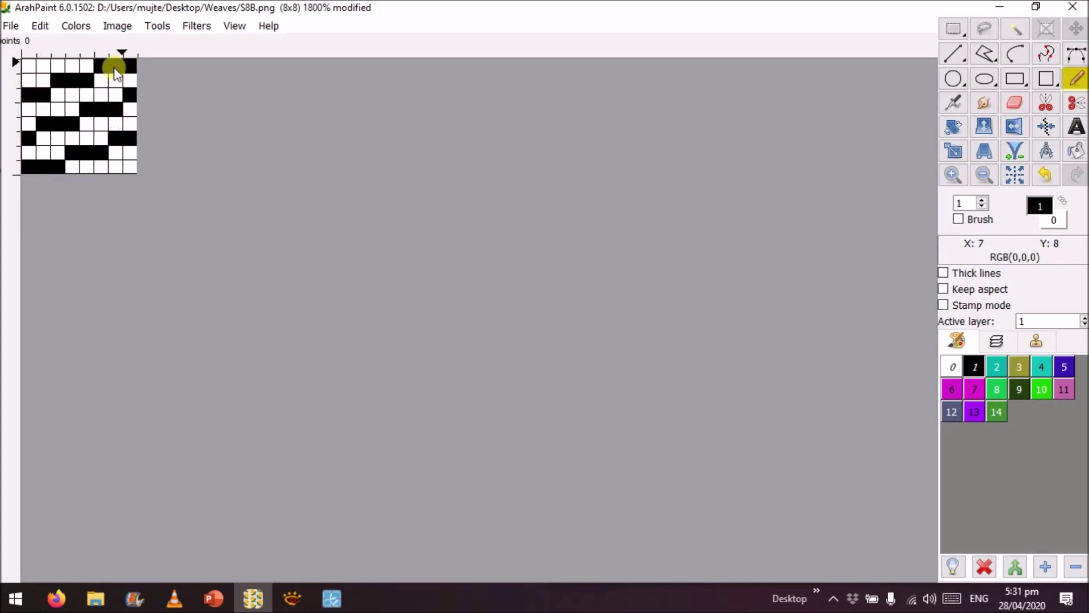
Step: Save the lengthened weave as S8C.png in the Weaves folder
left_click(11, 26)
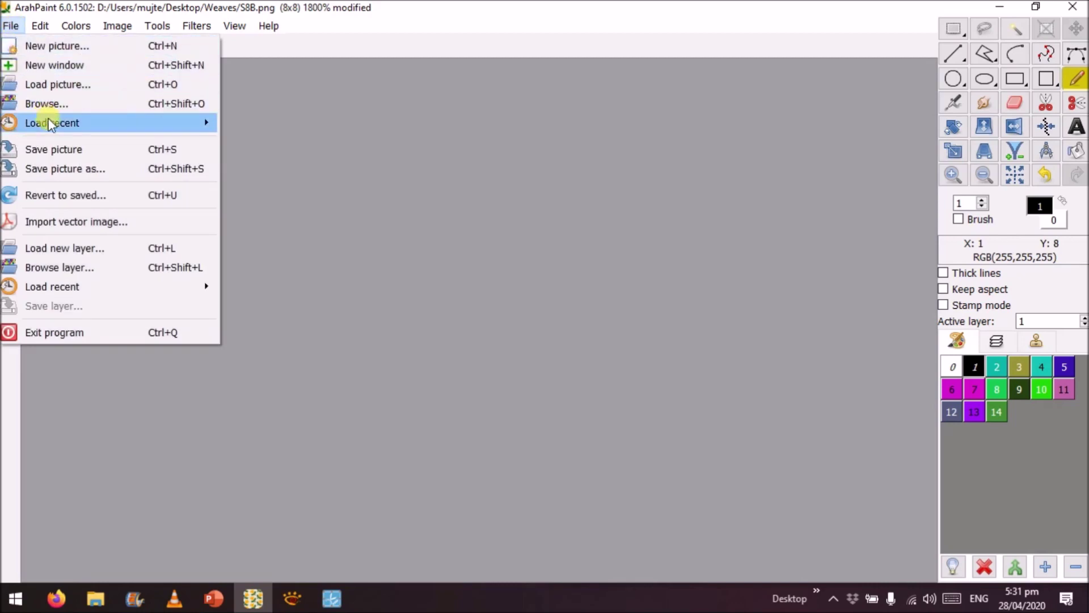
left_click(66, 168)
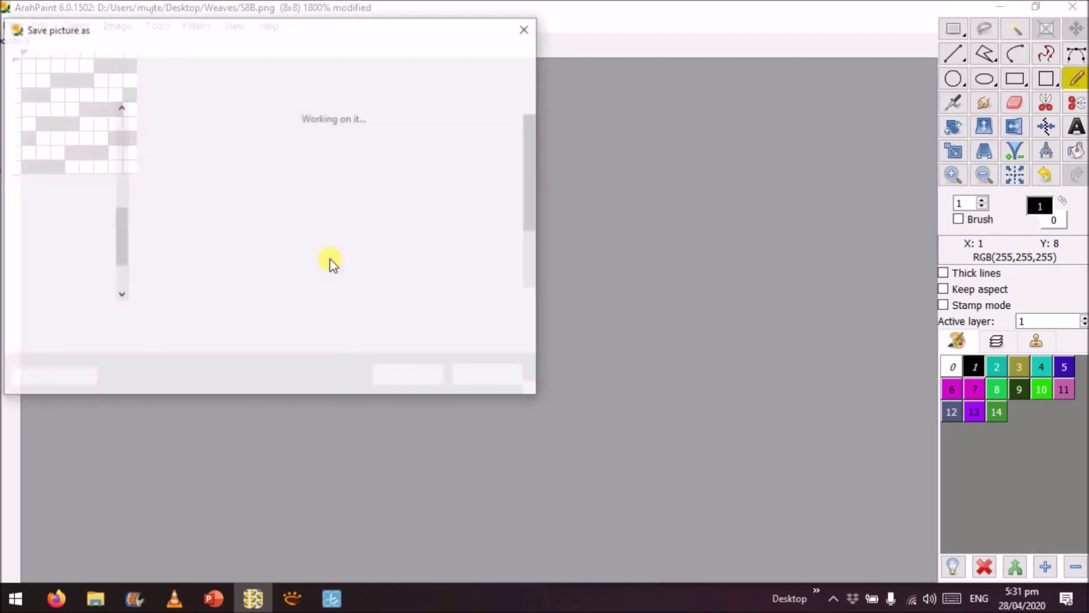
left_click(115, 319)
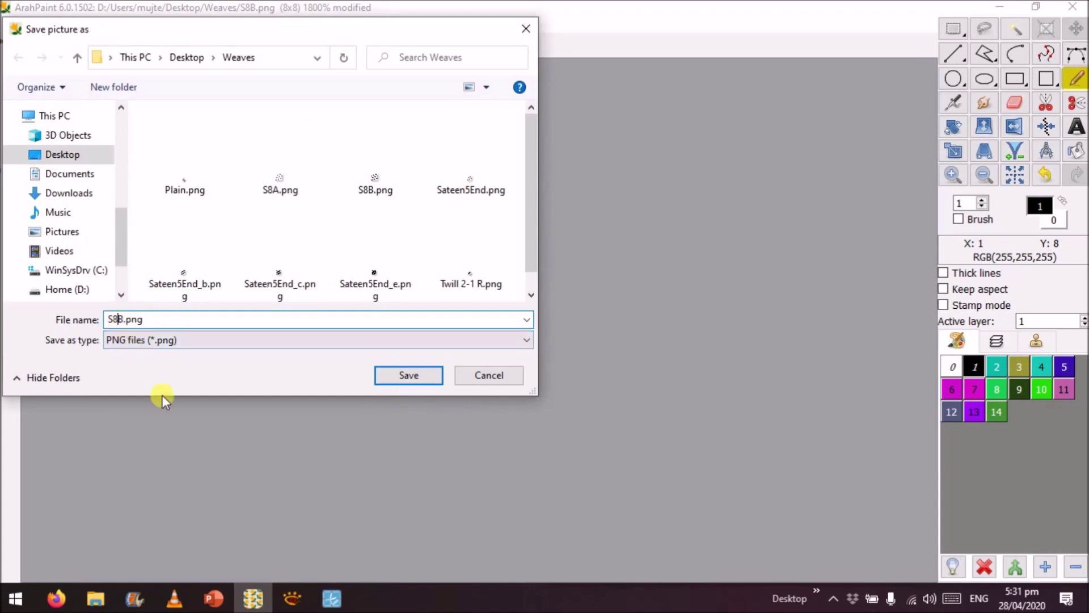
key("Delete")
type("C")
left_click(392, 373)
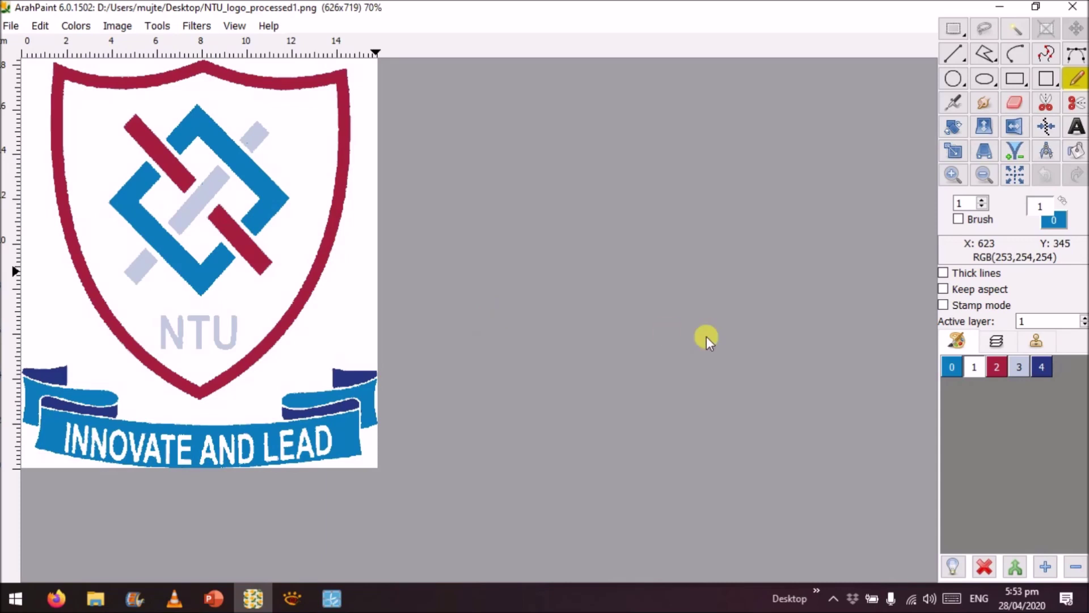
Step: Load the S8A 8x8 satin weave from the brush library as the Fill tool's pattern
left_click(1076, 150)
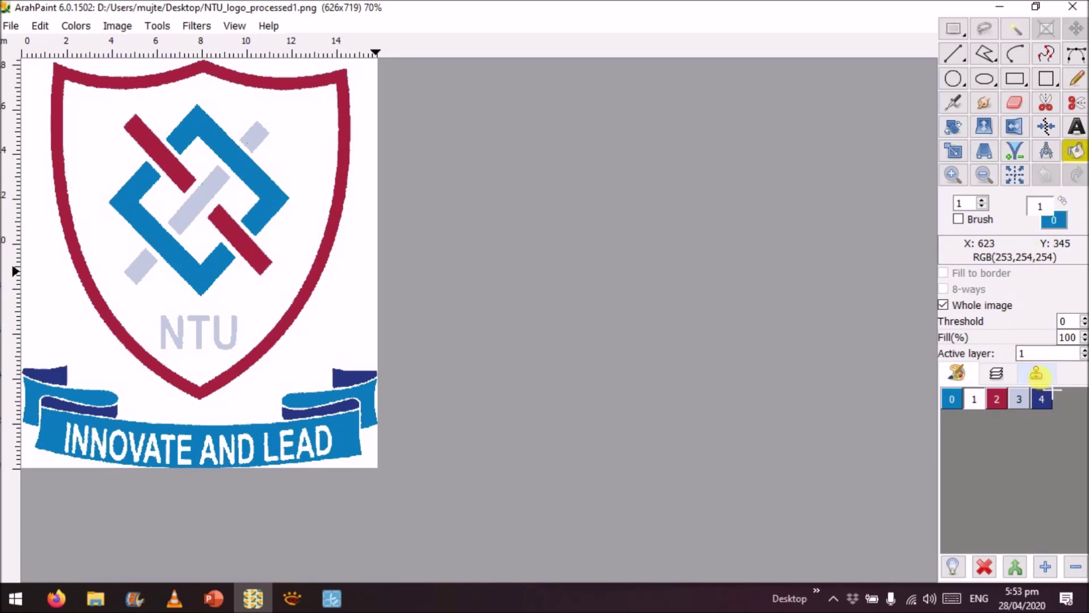
left_click(1036, 374)
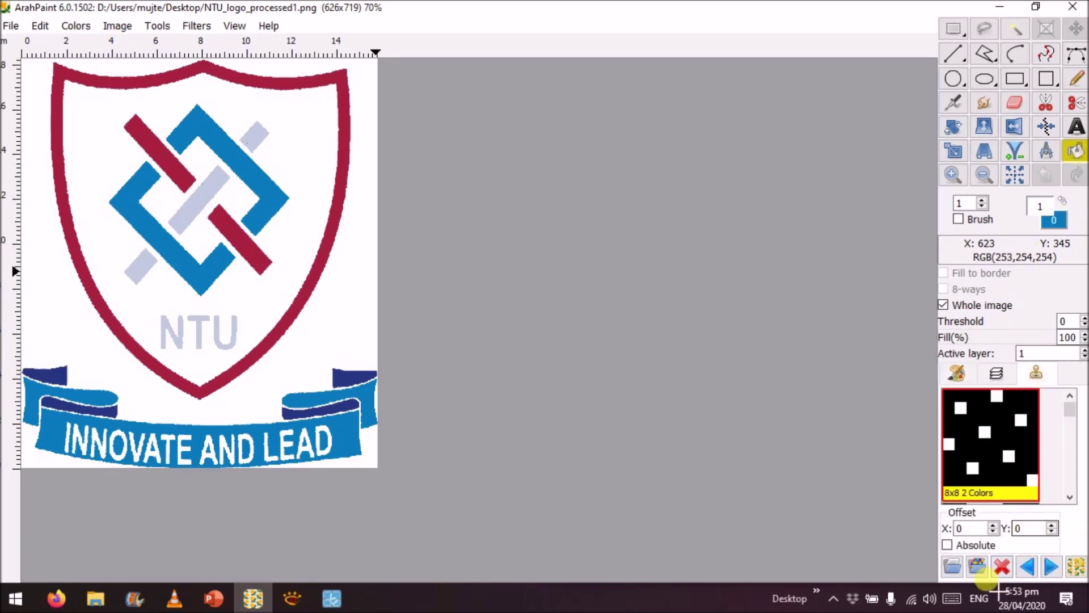
left_click(977, 566)
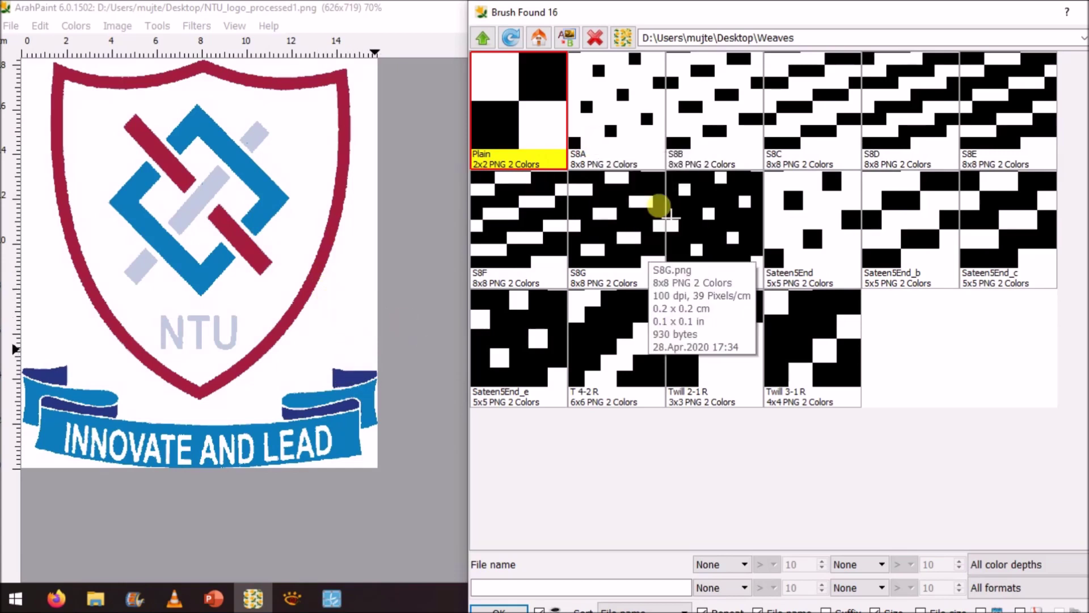
double_click(630, 117)
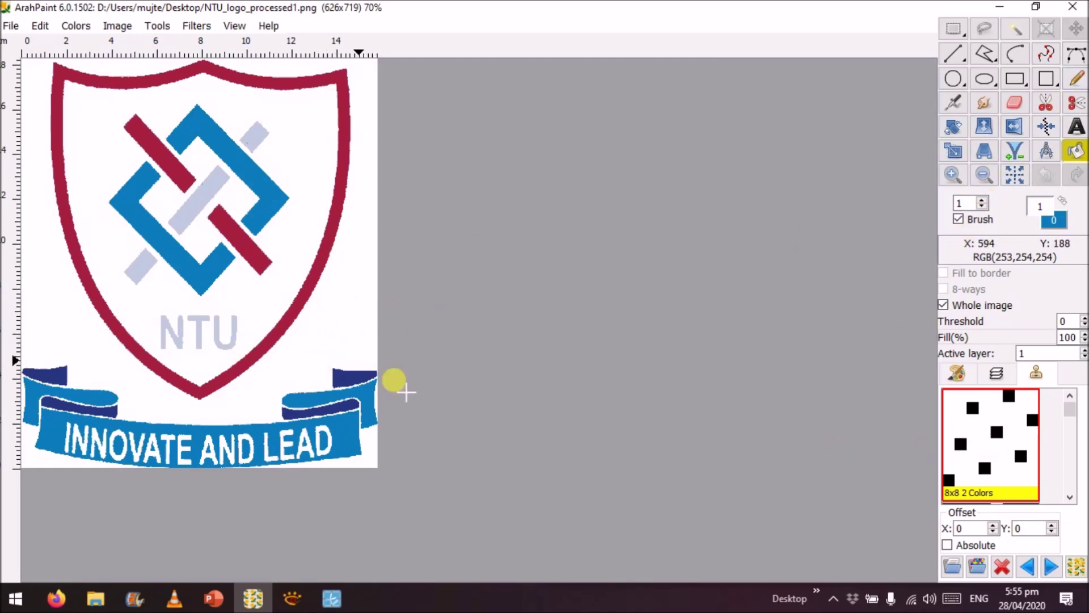
Step: Fill the white background with the dotted 8x8 weave
left_click(328, 325)
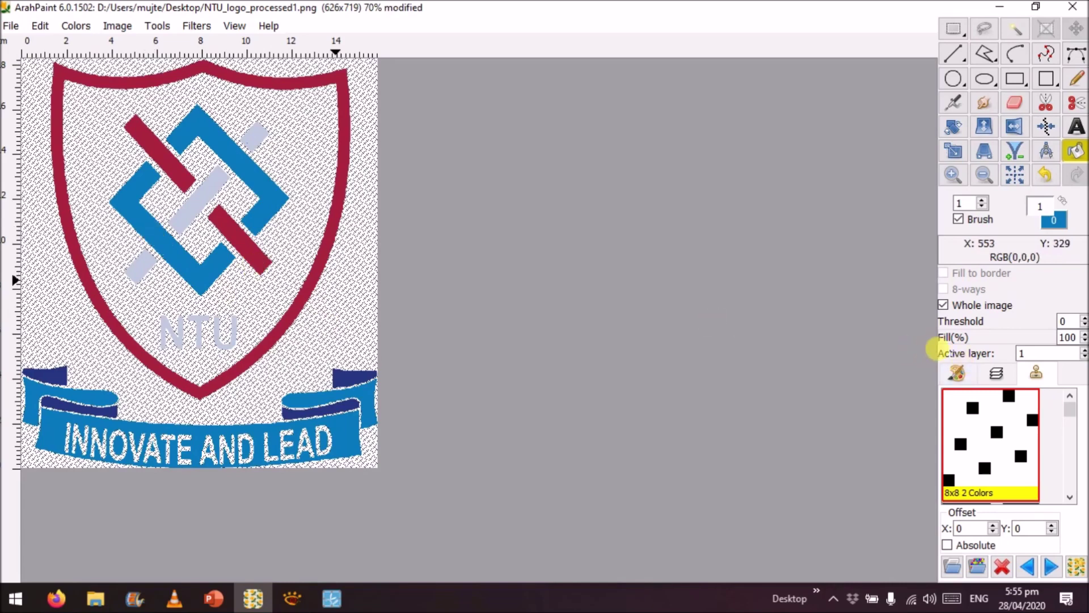
left_click(1070, 437)
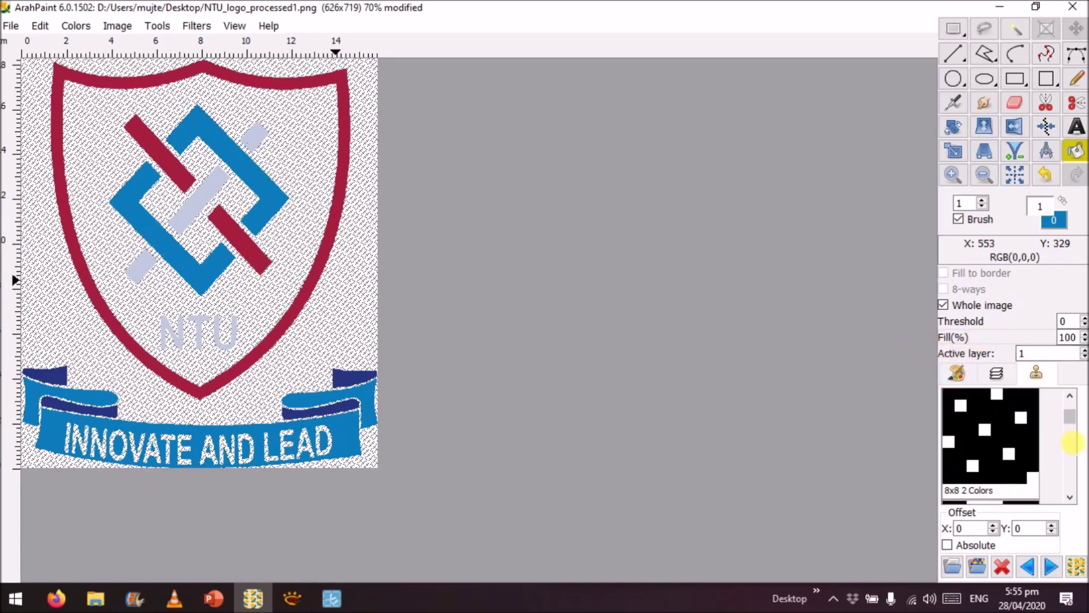
left_click(1069, 455)
left_click(1069, 455)
left_click(1069, 455)
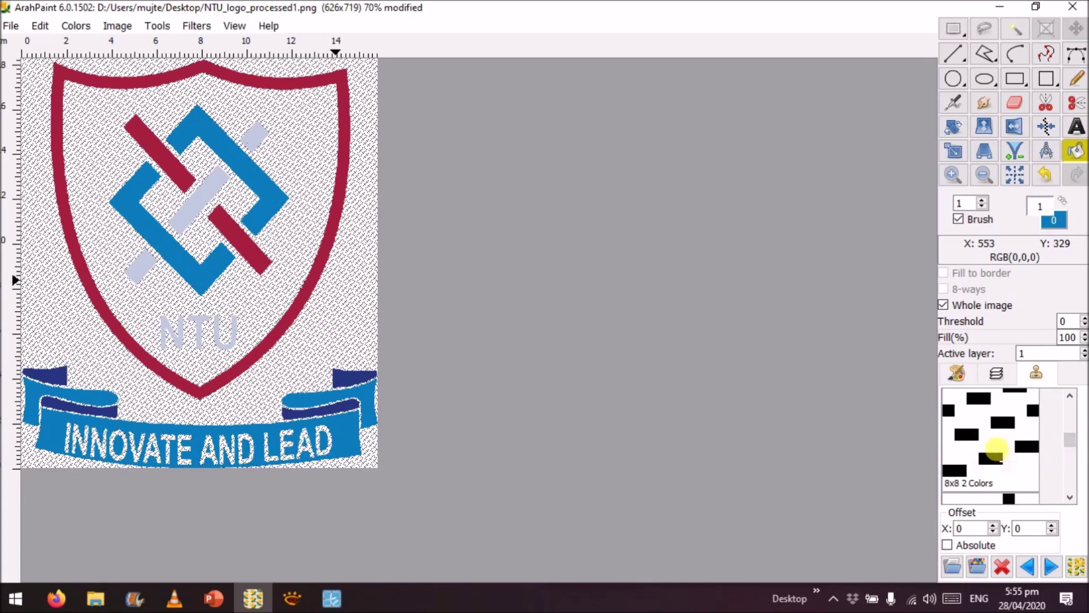
Step: Fill the light grey bars and NTU letters with the brick-like 8x8 weave
left_click(994, 450)
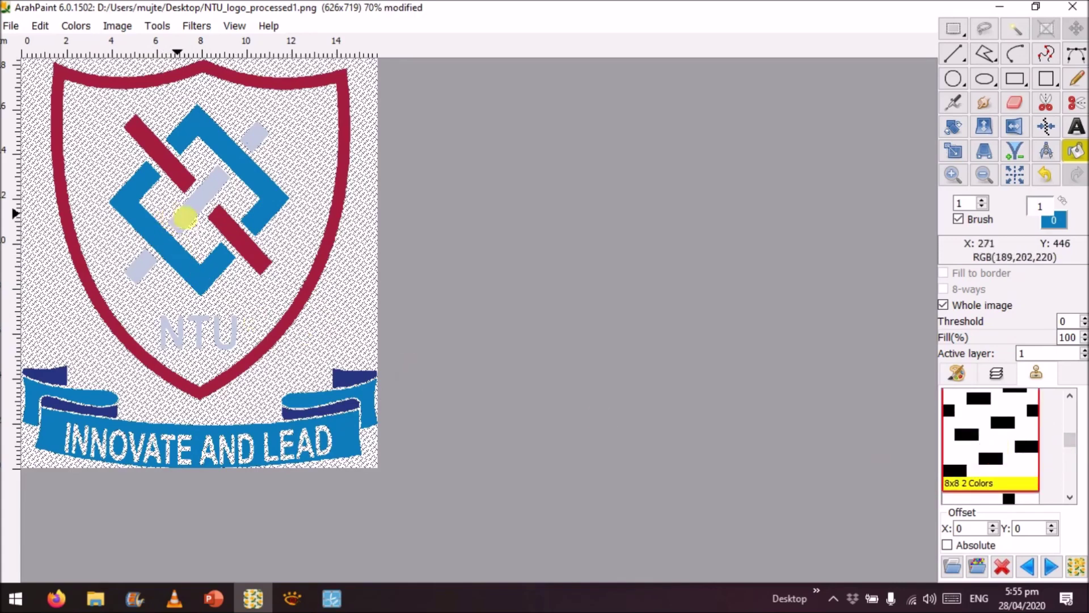
left_click(203, 273)
left_click(192, 209)
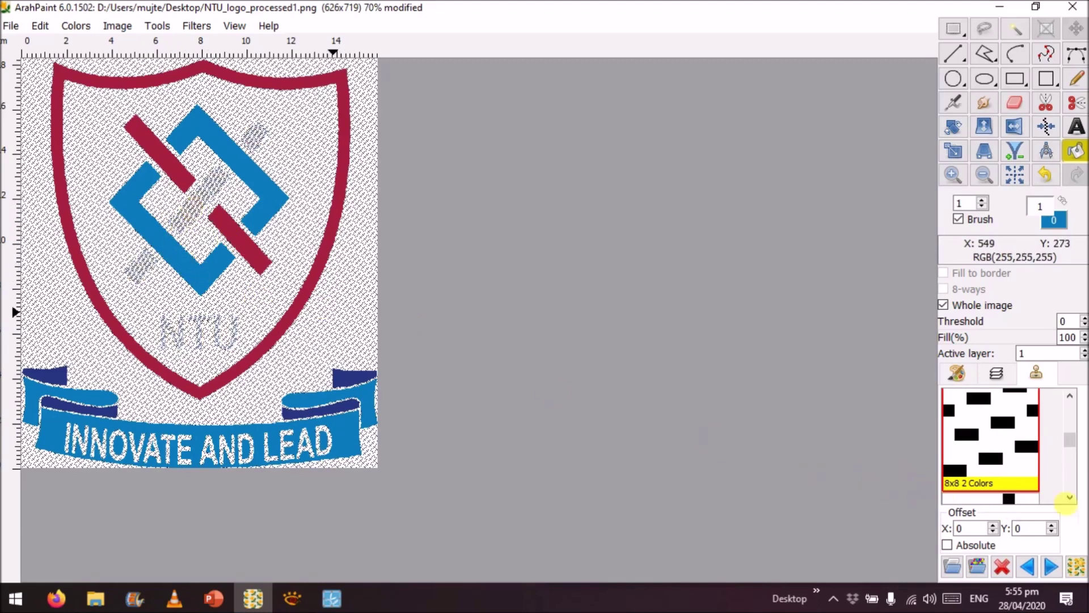
scroll(1069, 446, "down", 2)
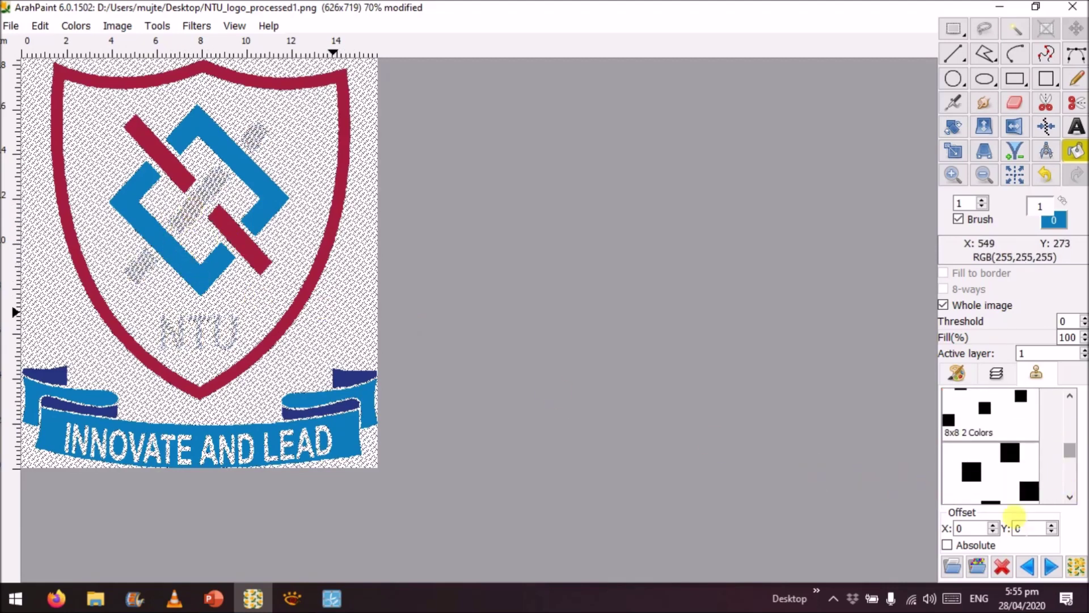
left_click(977, 566)
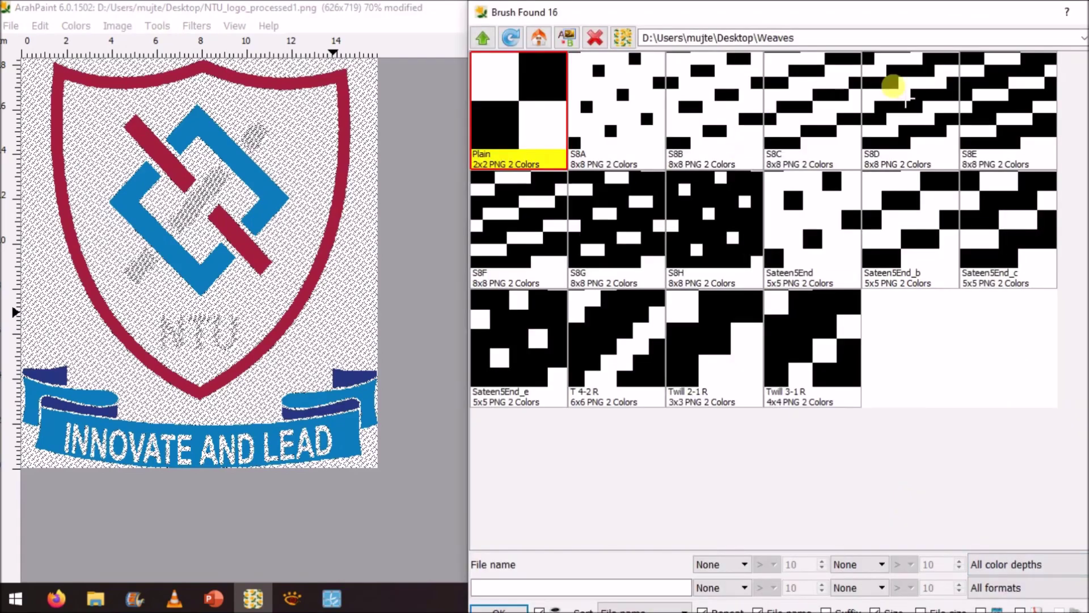
Step: Fill the blue diamond and banner with the S8D weave
mouse_move(803, 101)
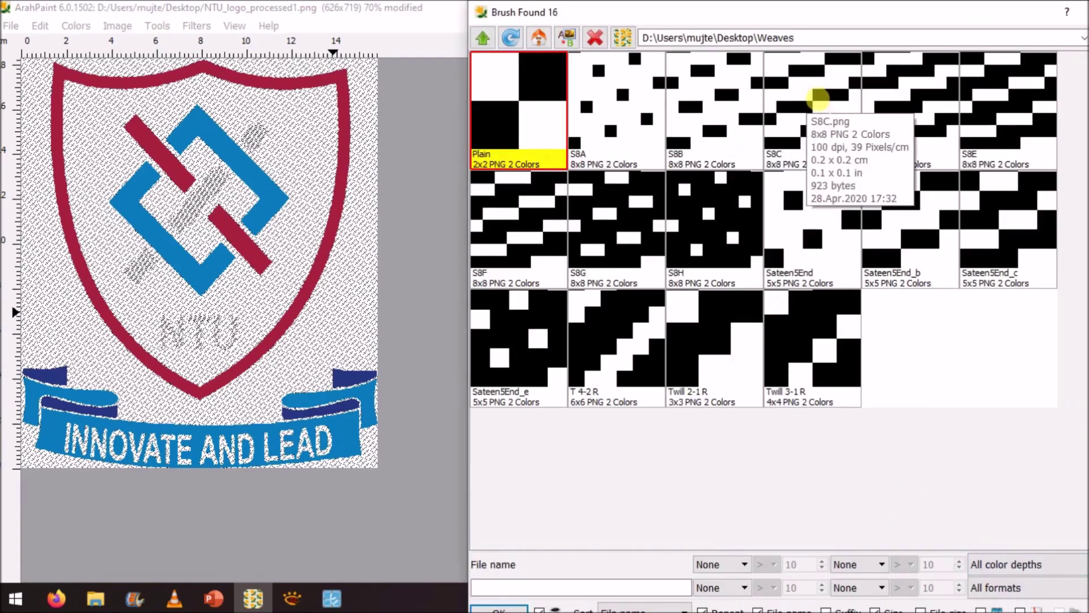
double_click(930, 91)
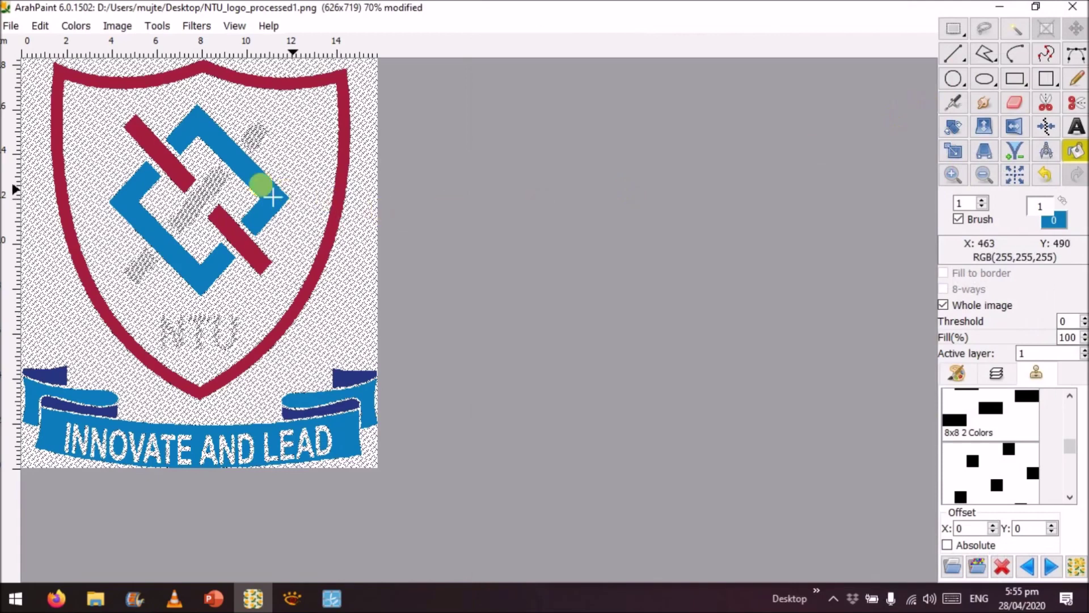
left_click(221, 134)
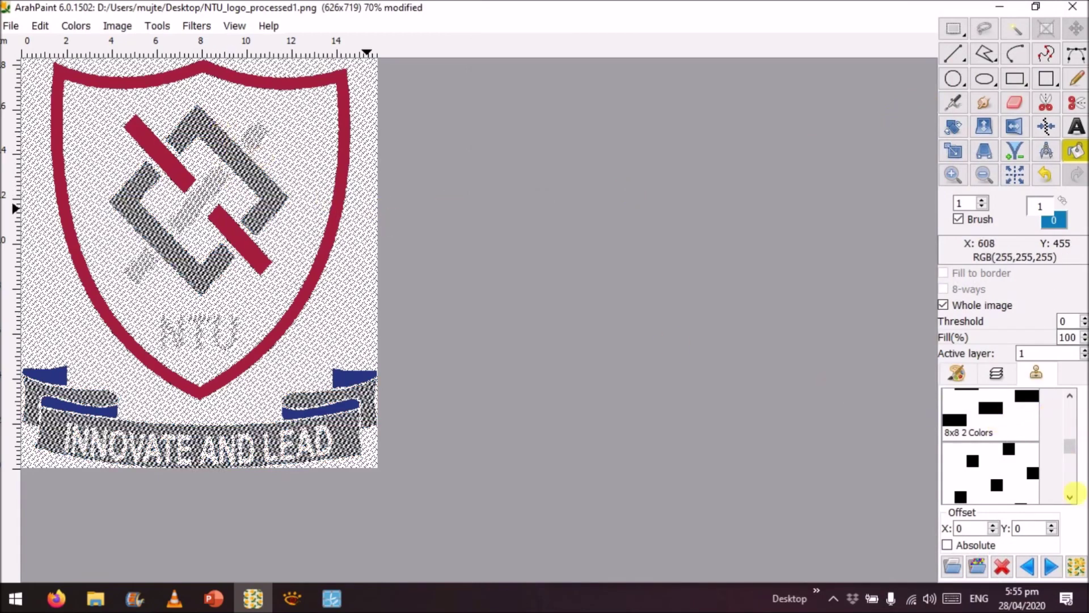
Step: Fill the red shield outline and bars with the S8F weave
left_click(979, 567)
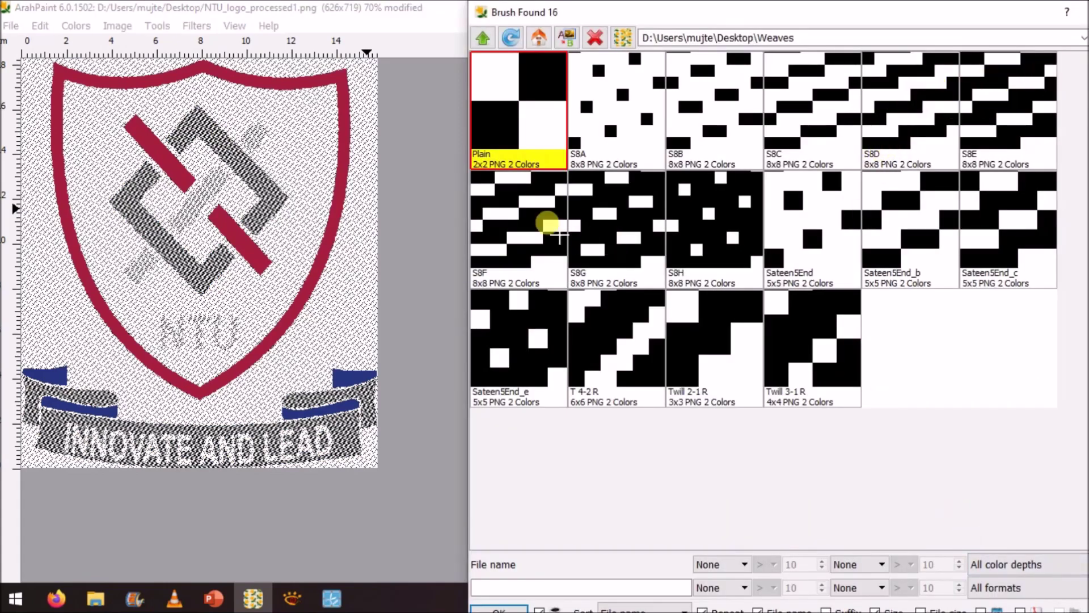
left_click(514, 219)
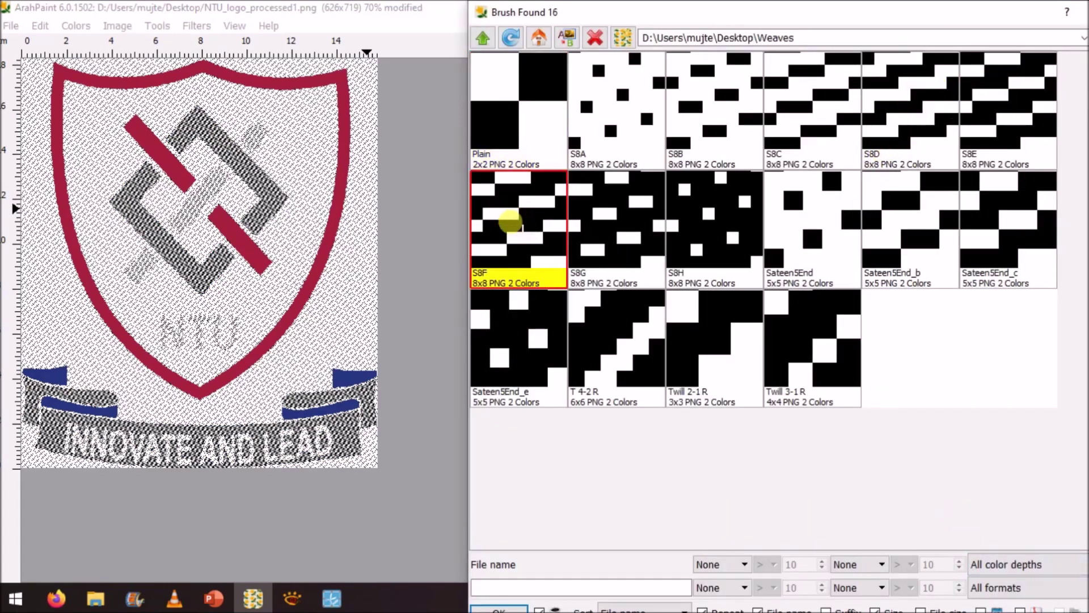
double_click(512, 219)
left_click(343, 151)
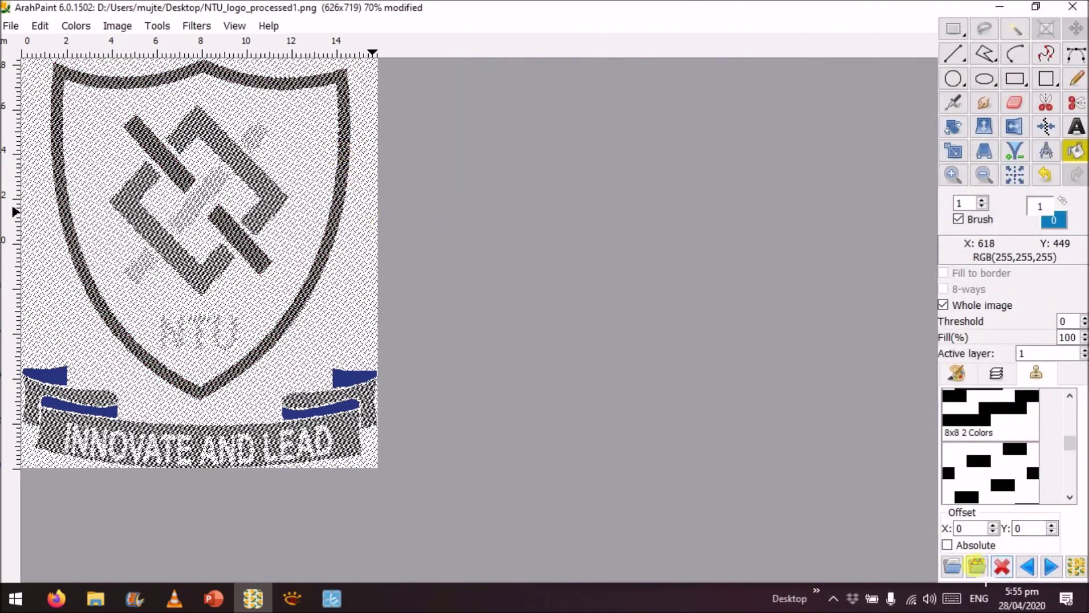
Step: Fill the dark blue ribbon ends with the S8H weave
left_click(977, 566)
double_click(704, 262)
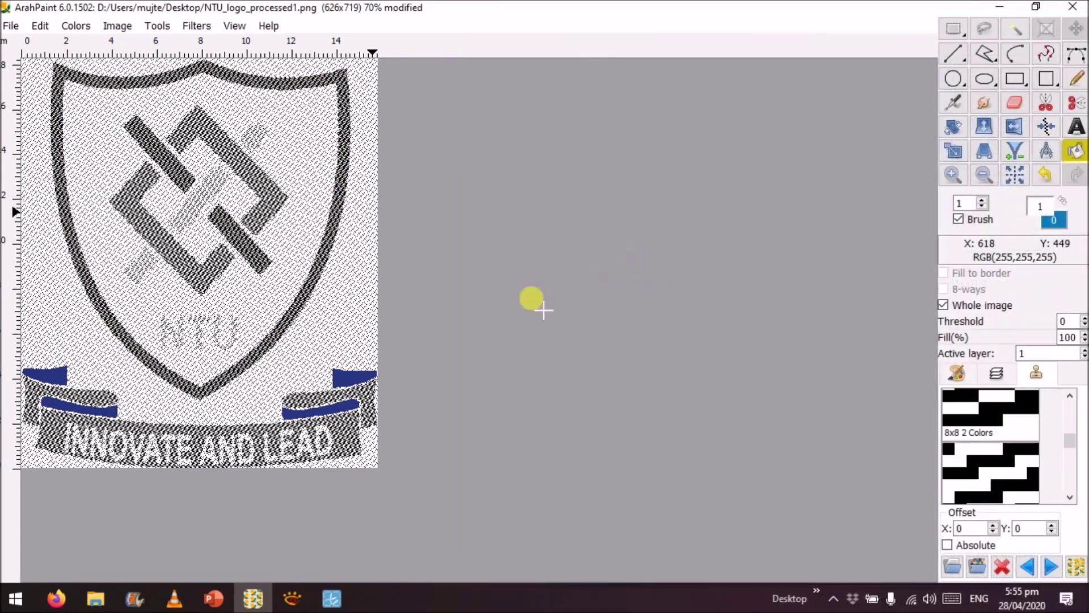
left_click(360, 384)
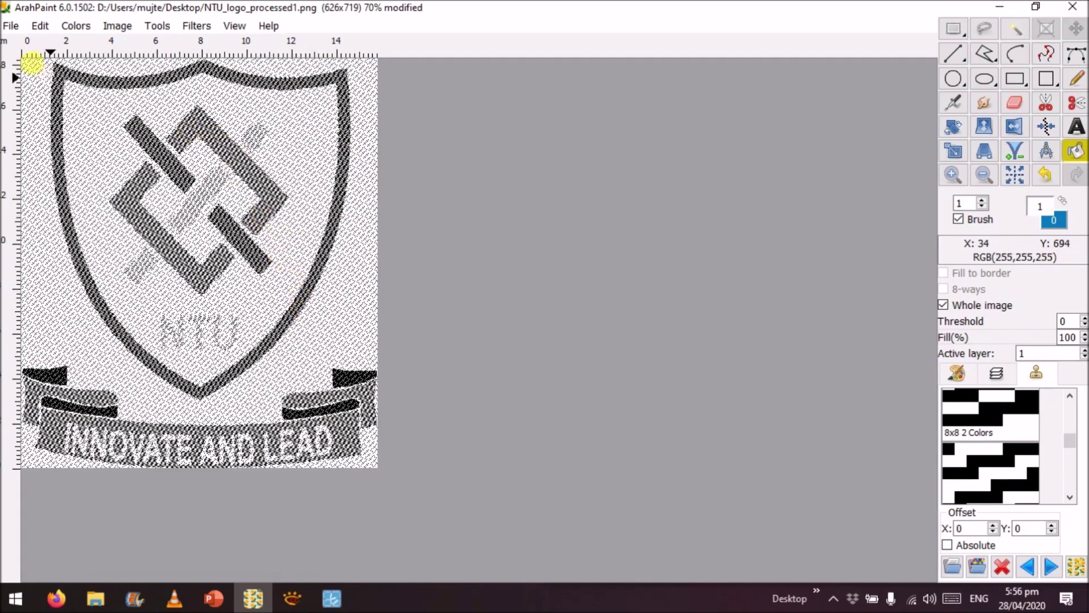
Step: Save the woven logo as NTU_logo_LoomFile_1.bmp with the BMP files (*.bmp) type
left_click(13, 27)
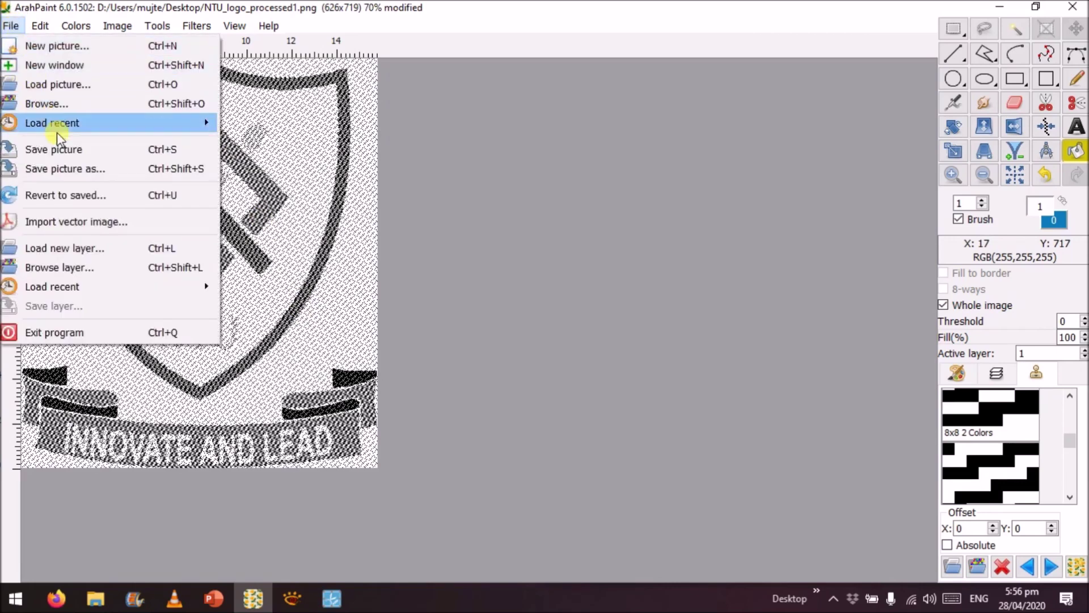
left_click(88, 170)
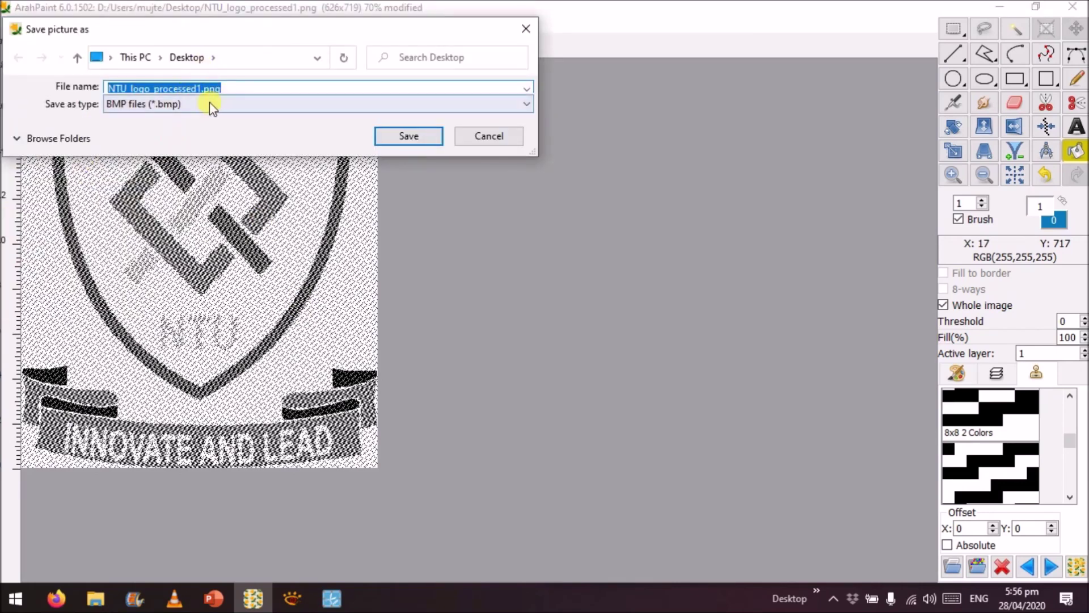
left_click(182, 89)
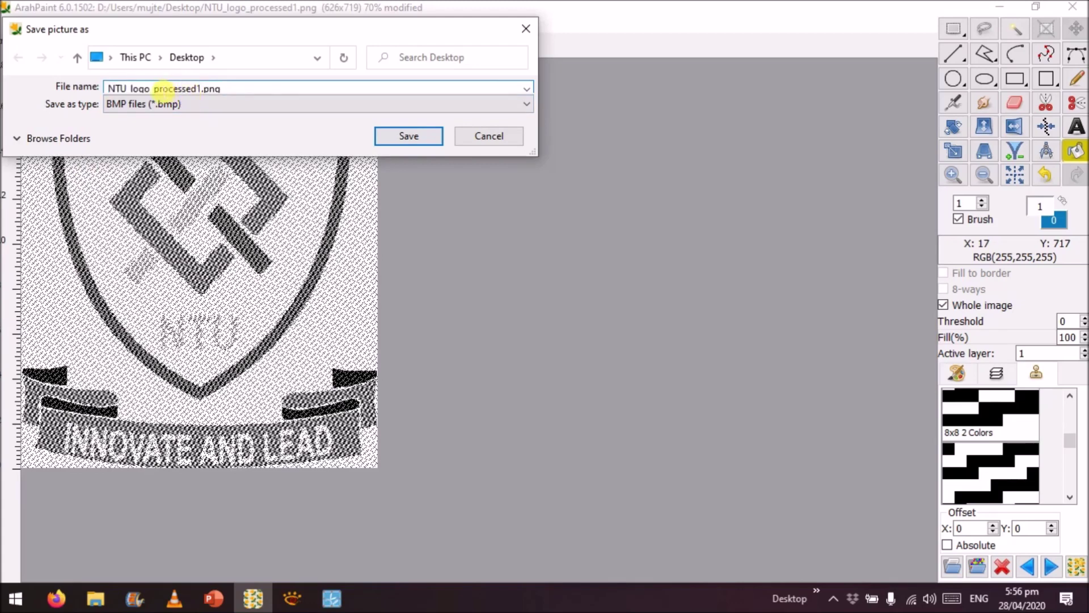
type("LoomFile_")
left_click(242, 109)
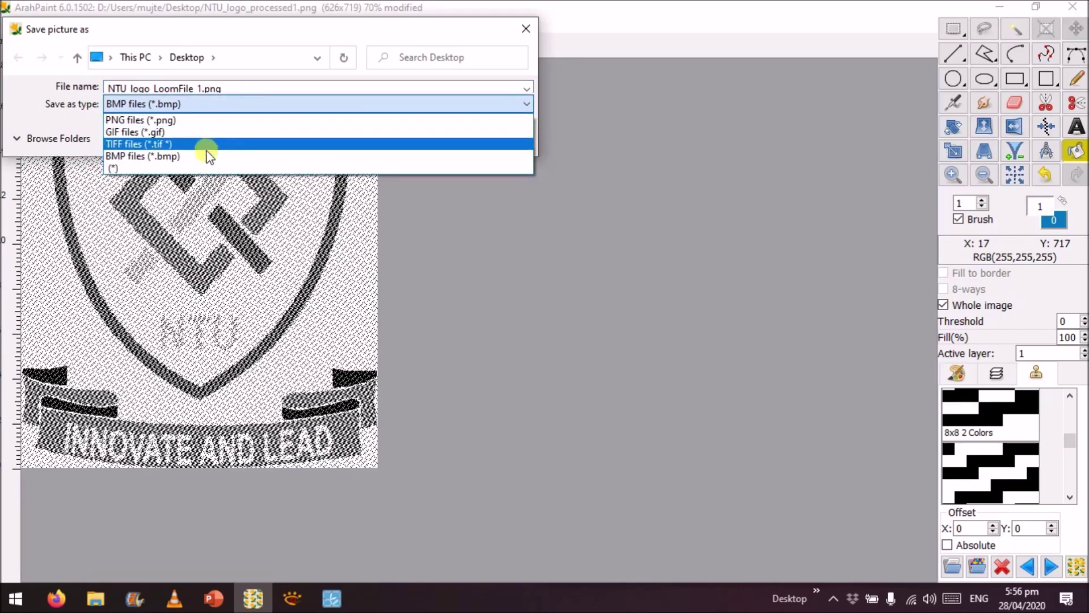
left_click(192, 157)
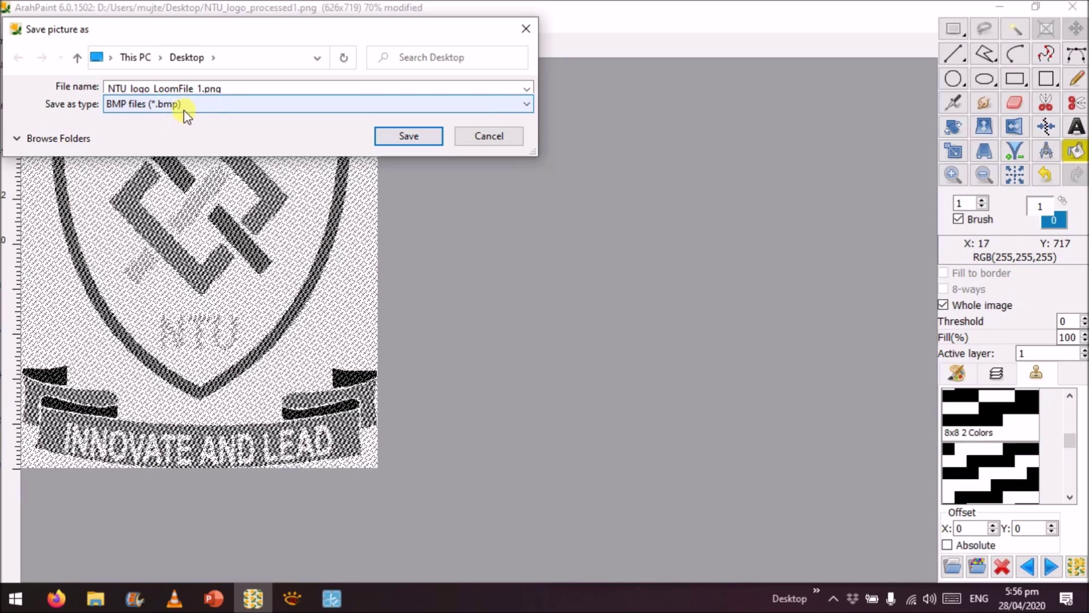
left_click(409, 141)
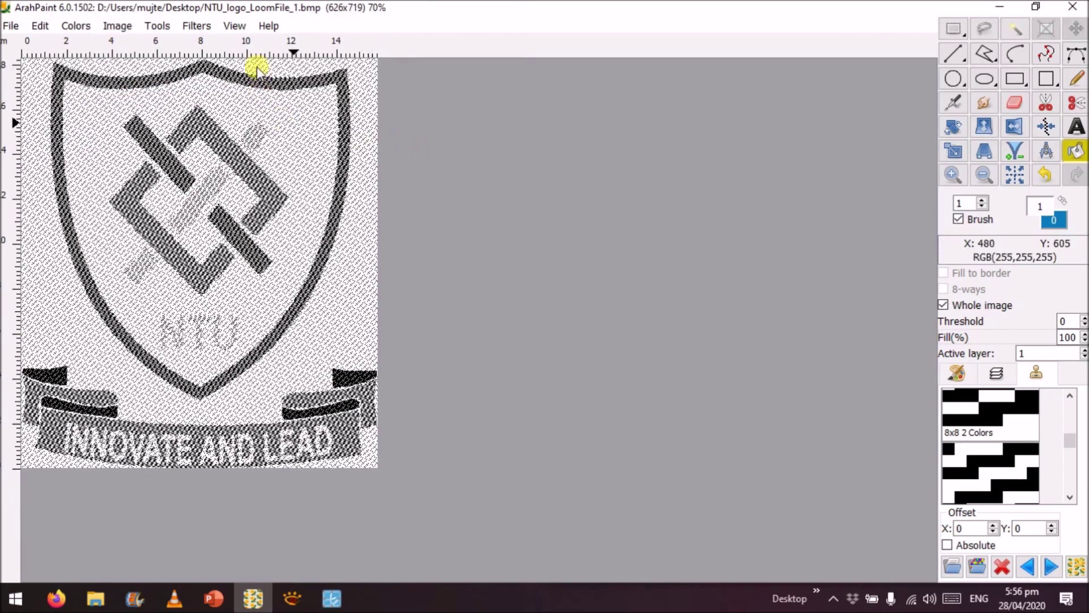